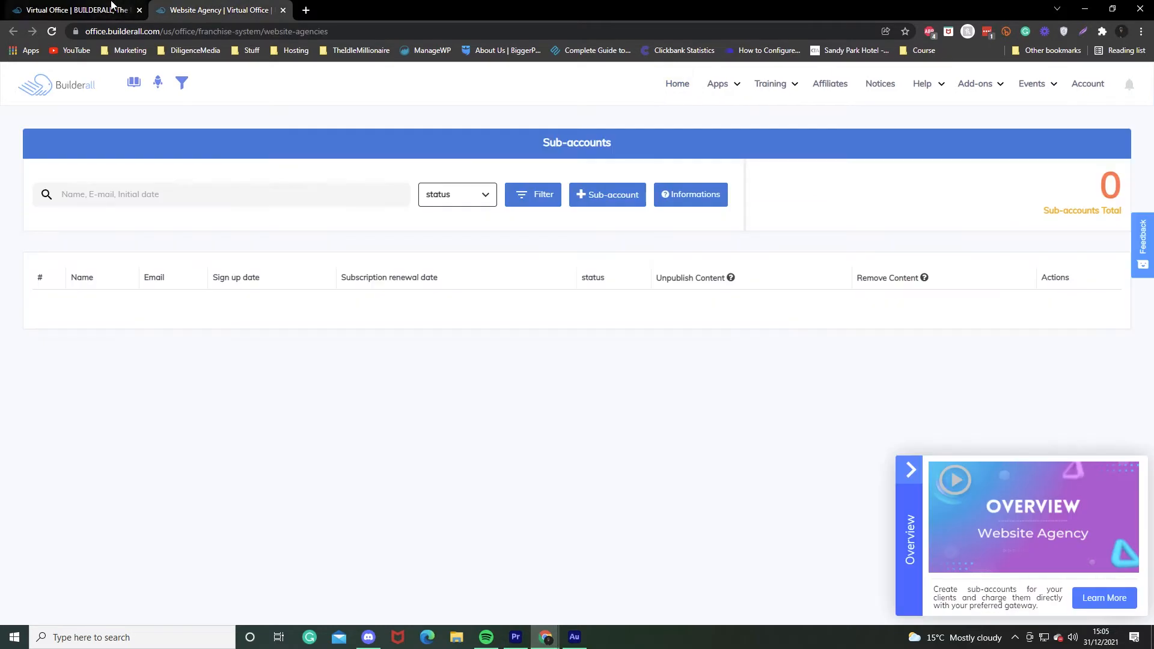
Open the systemegy.com site in Cheetah Website Builder and launch its SuperCheckout dashboard.
{"action": "left_click", "coordinate": [712, 84]}
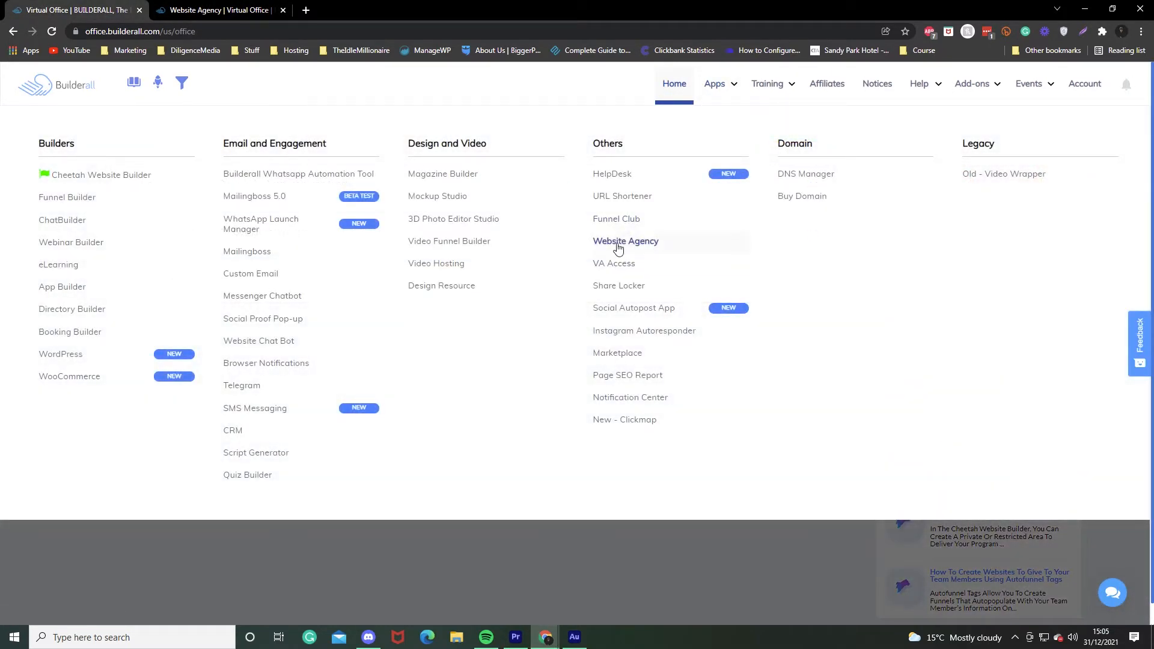
{"action": "left_click", "coordinate": [144, 178]}
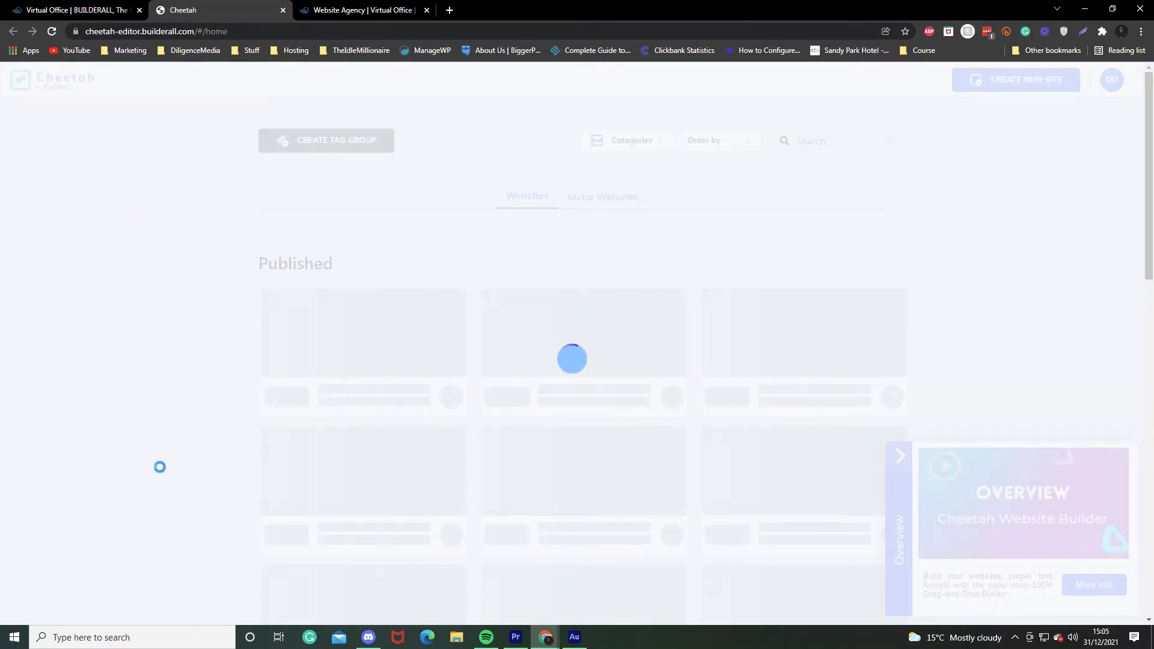
{"action": "scroll", "coordinate": [149, 462], "scroll_direction": "down", "scroll_amount": 5}
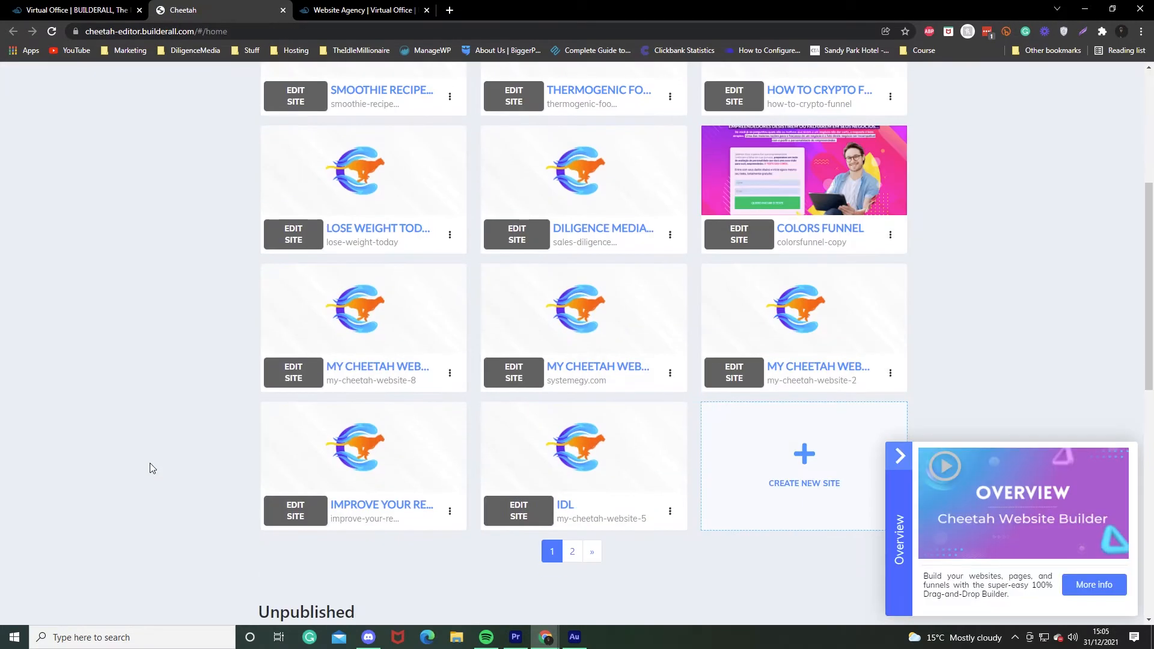
{"action": "left_click", "coordinate": [514, 372]}
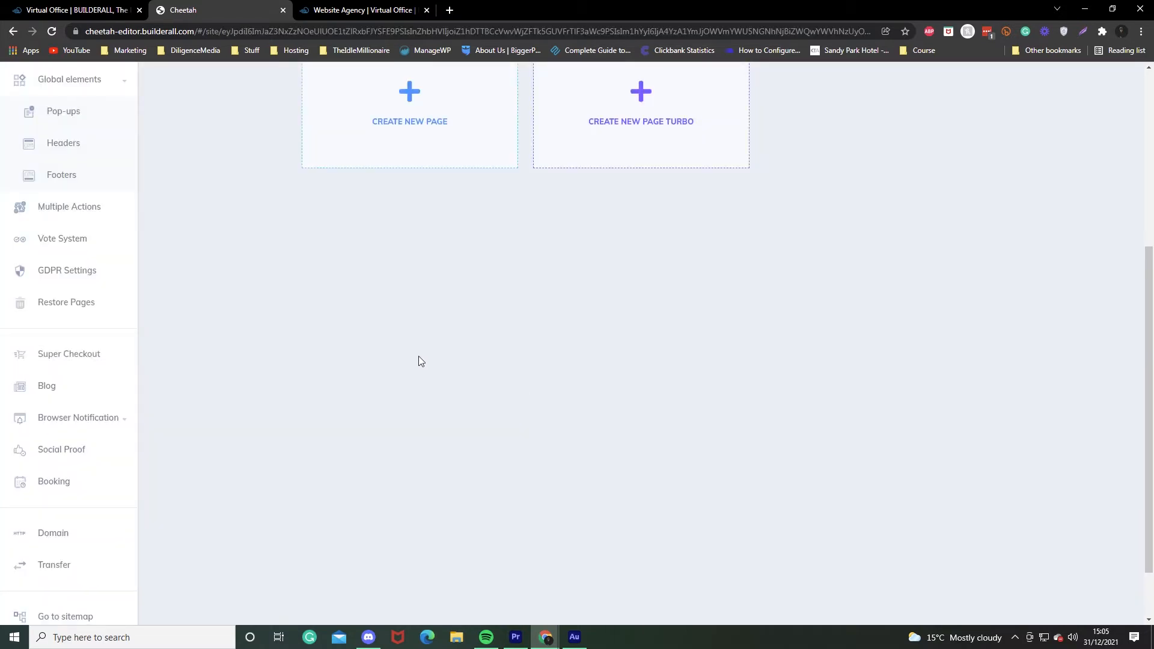
{"action": "left_click", "coordinate": [95, 351]}
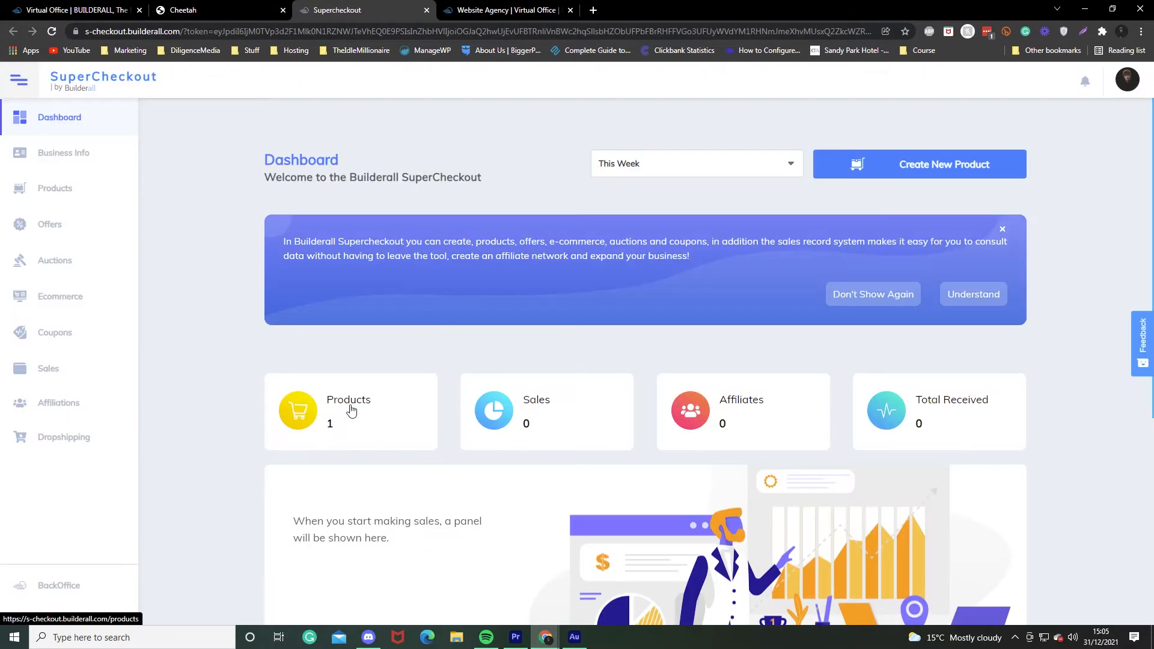
Delete the existing Website Hosting product and start a new product.
{"action": "left_click", "coordinate": [352, 410]}
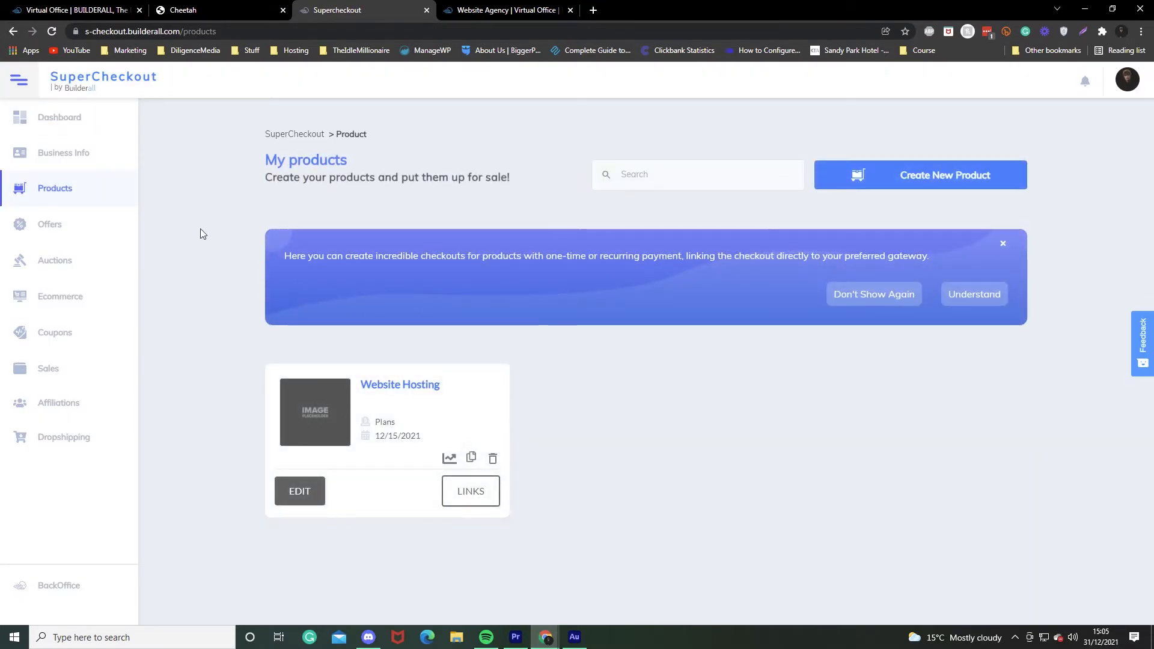
{"action": "left_click", "coordinate": [493, 458]}
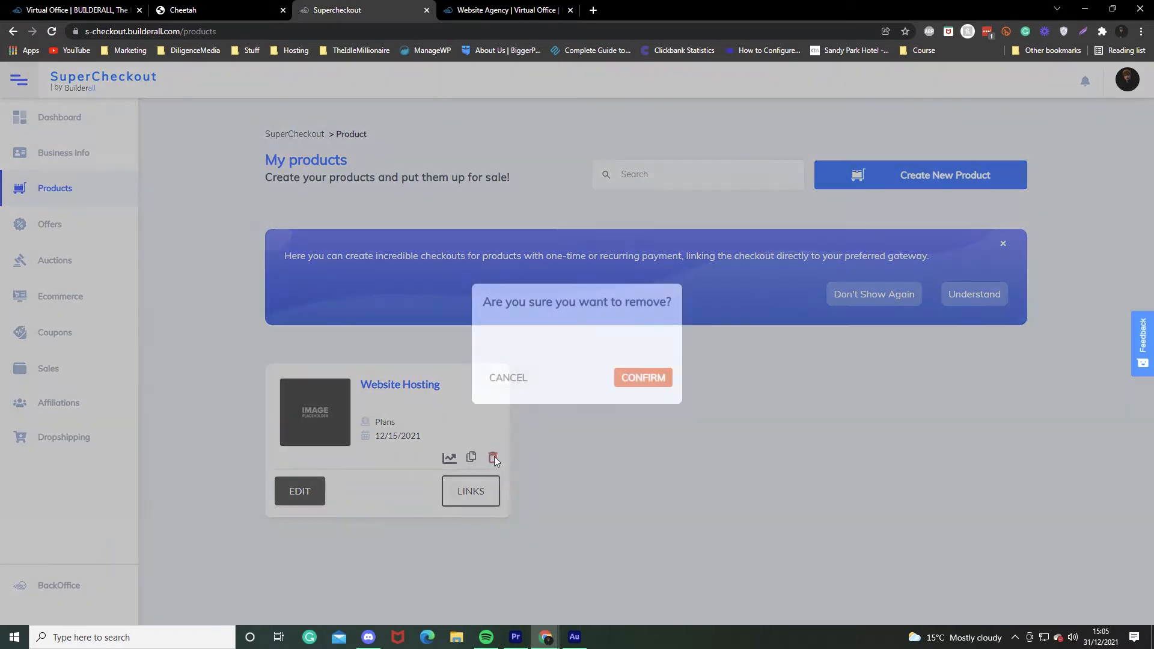
{"action": "left_click", "coordinate": [639, 378]}
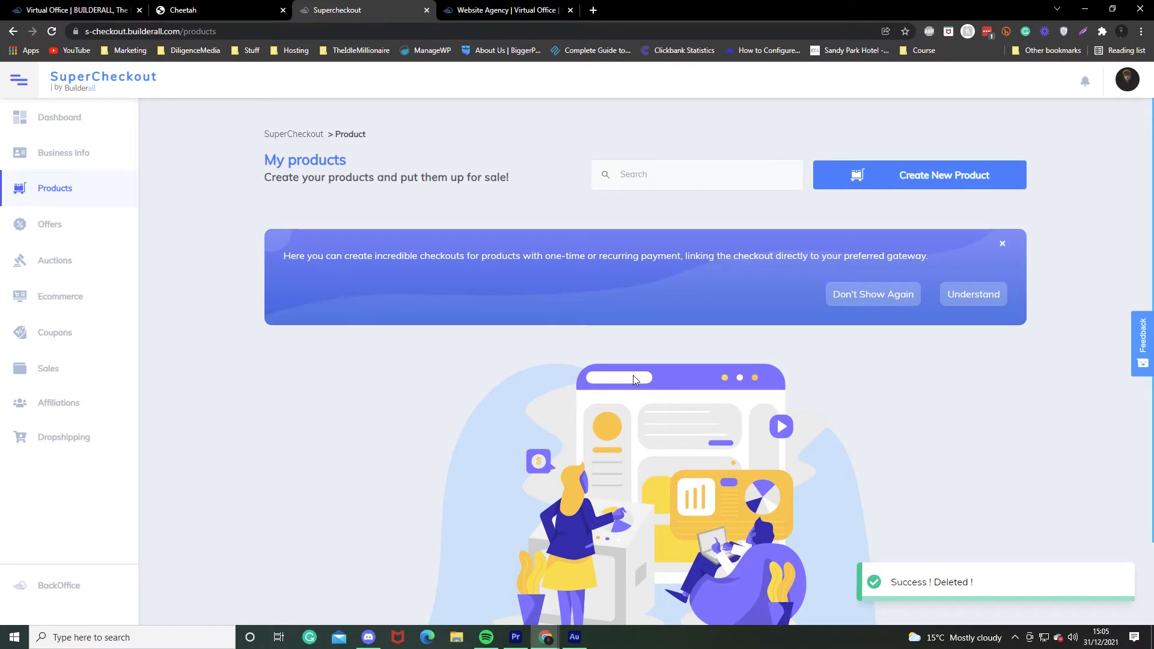
{"action": "left_click", "coordinate": [933, 174]}
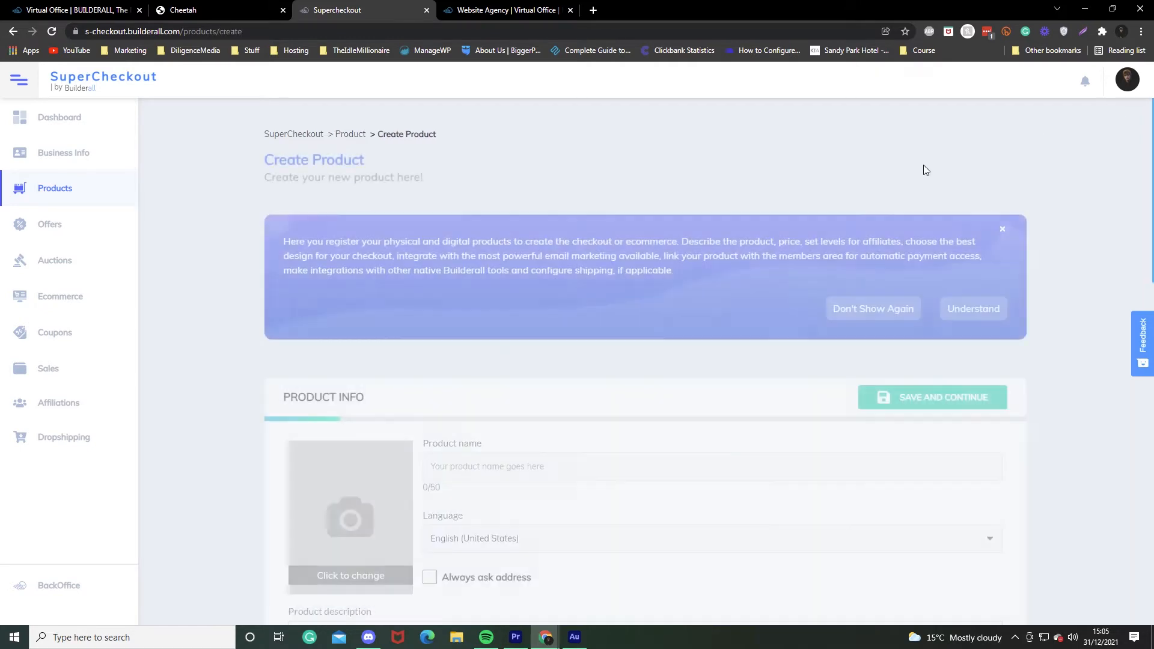
Name the product 'Website Hosting' and paste the same text as its description.
{"action": "scroll", "coordinate": [577, 361], "scroll_direction": "down", "scroll_amount": 3}
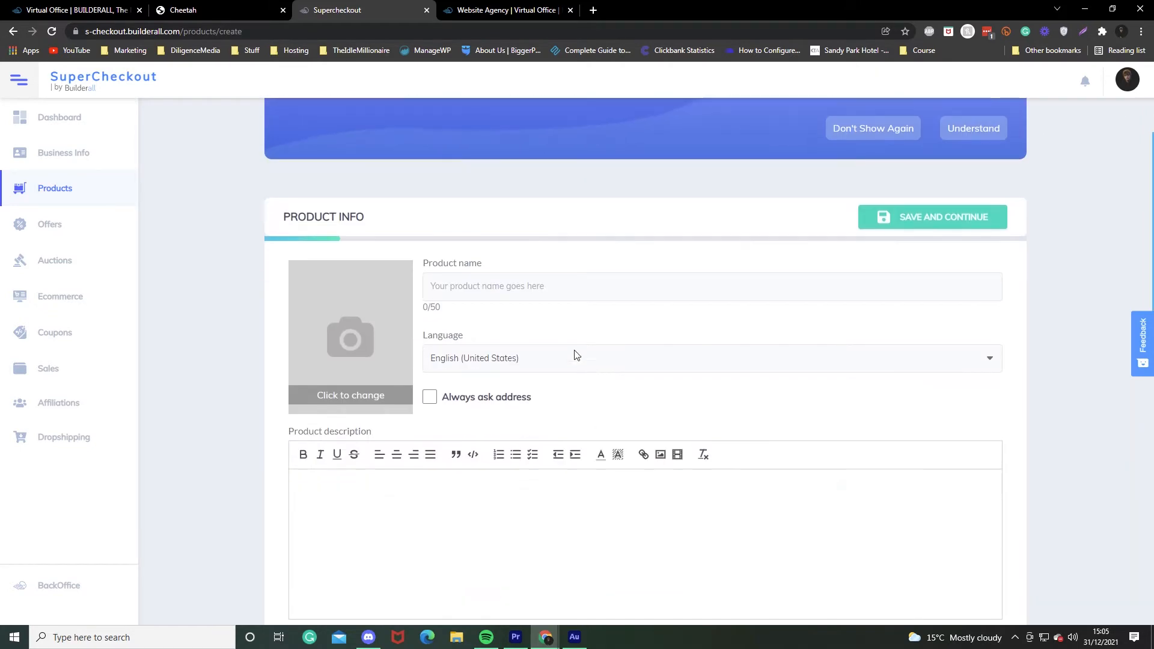
{"action": "left_click", "coordinate": [509, 295]}
{"action": "type", "text": "W"}
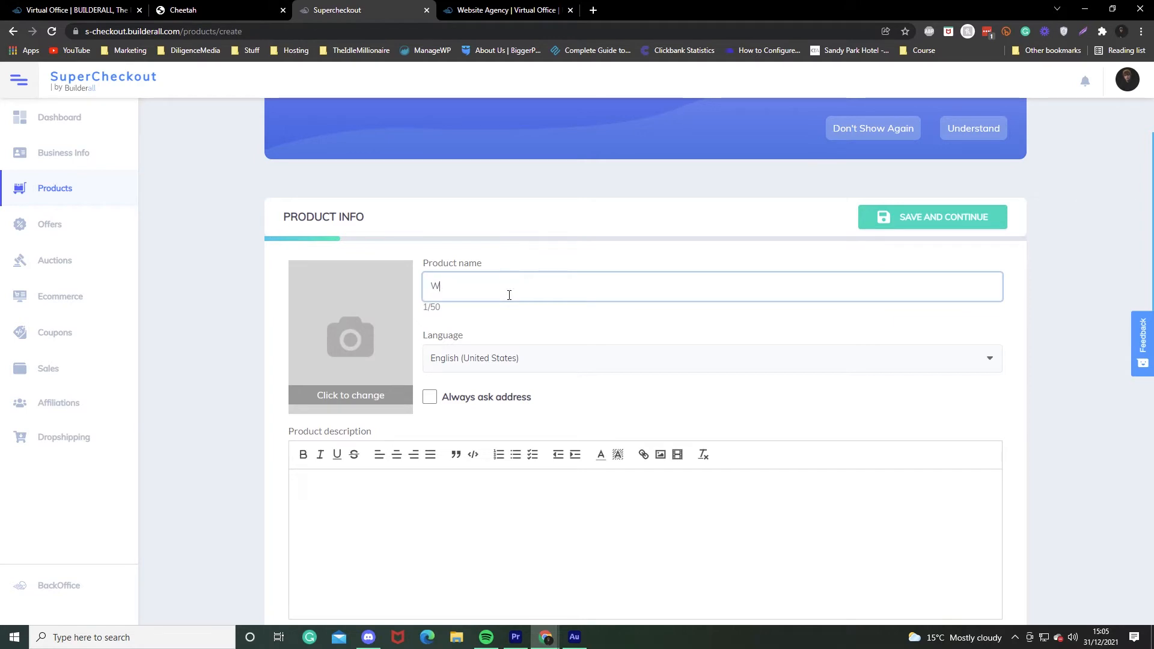
{"action": "type", "text": "ebsite Hosting"}
{"action": "key", "text": "ctrl+a"}
{"action": "key", "text": "ctrl+c"}
{"action": "left_click", "coordinate": [430, 475]}
{"action": "key", "text": "ctrl+v"}
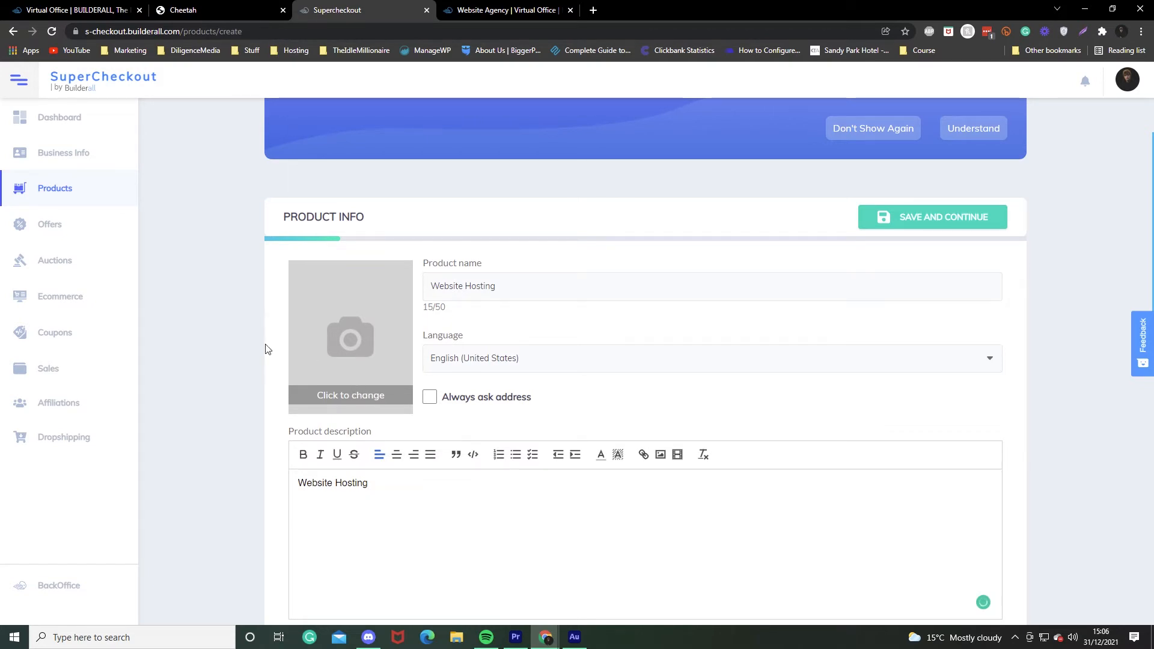
Keep type Digital, choose category Courses or subscriptions, and save the product info.
{"action": "scroll", "coordinate": [258, 350], "scroll_direction": "down", "scroll_amount": 1}
{"action": "scroll", "coordinate": [258, 351], "scroll_direction": "down", "scroll_amount": 4}
{"action": "left_click", "coordinate": [340, 375]}
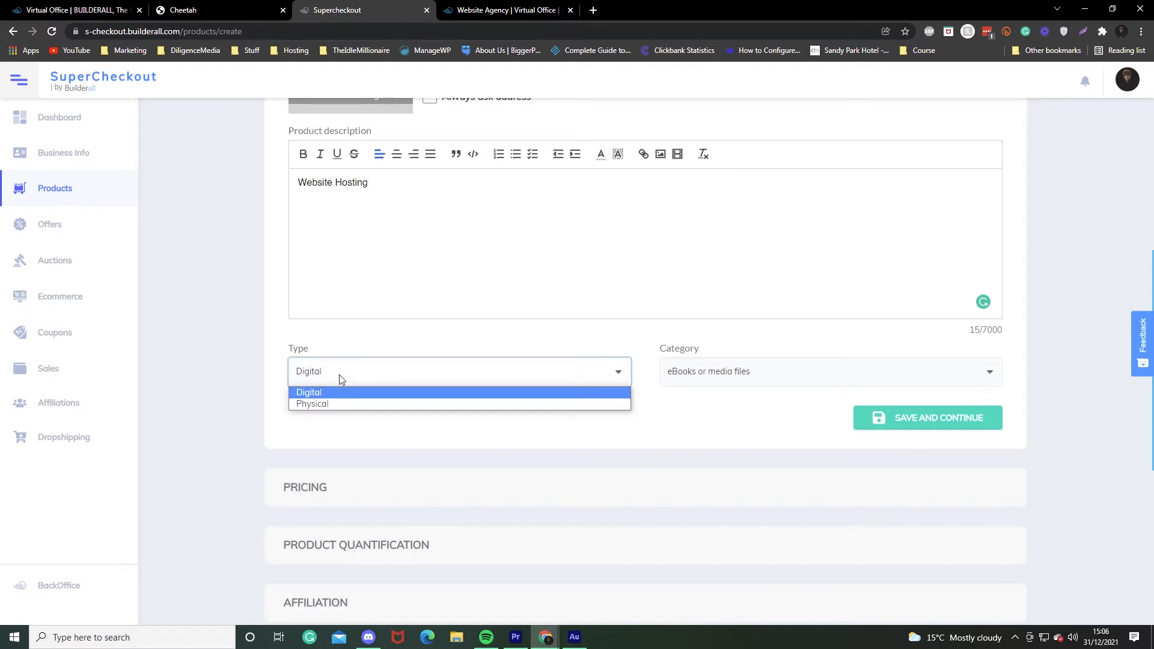
{"action": "left_click", "coordinate": [516, 330]}
{"action": "left_click", "coordinate": [768, 372]}
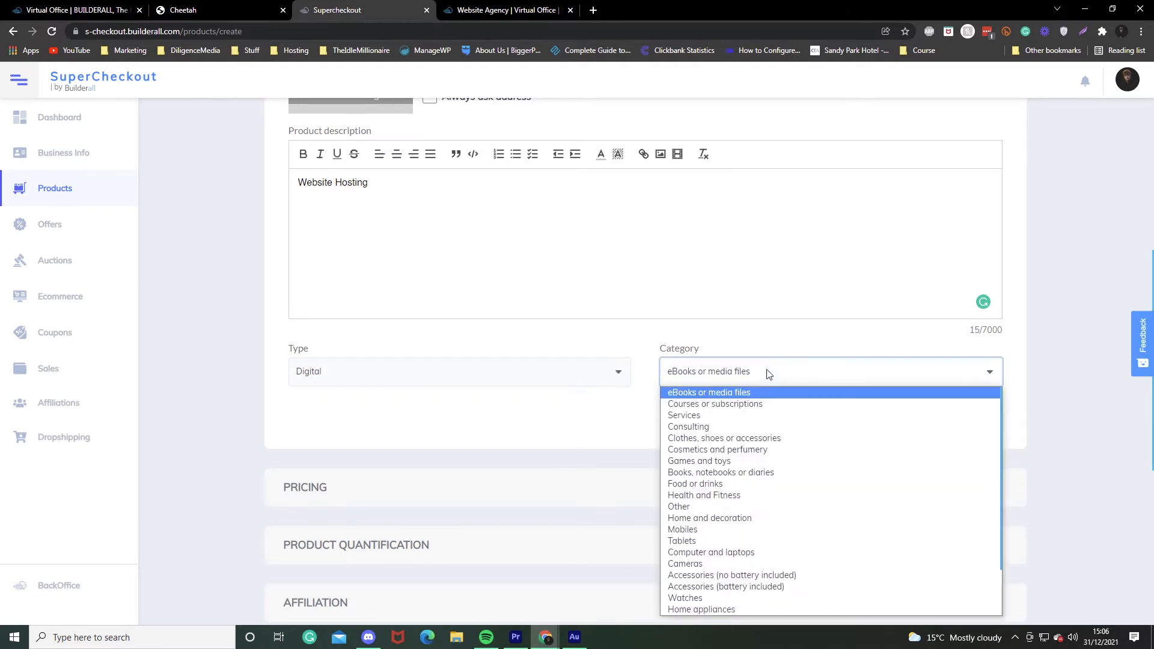
{"action": "left_click", "coordinate": [738, 404]}
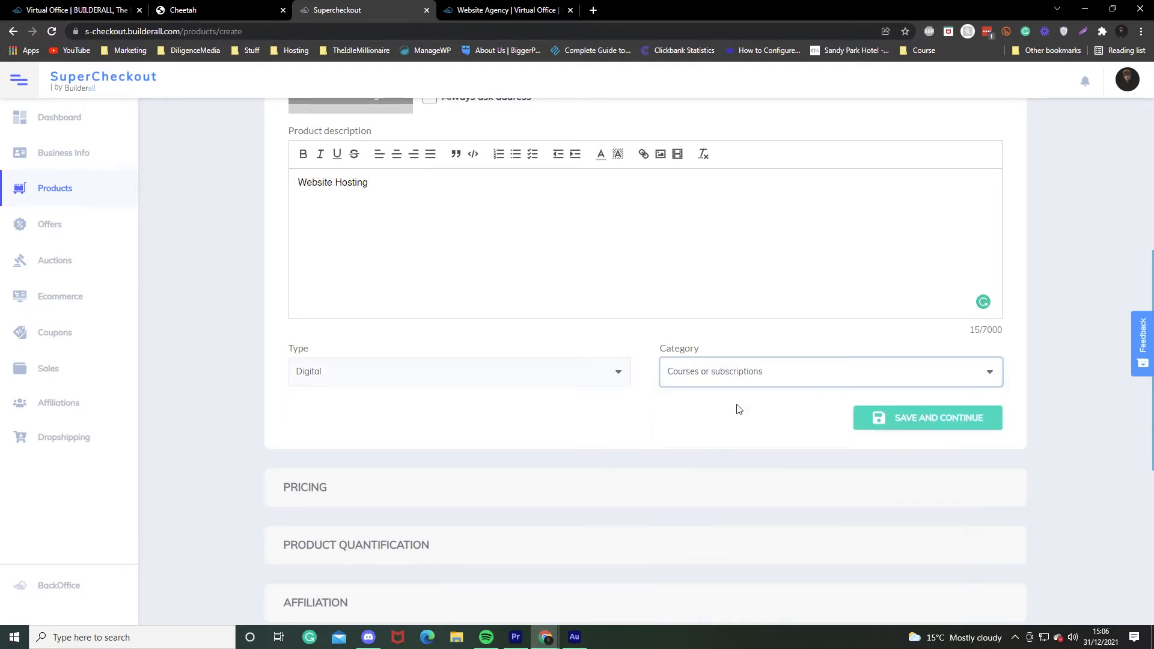
{"action": "scroll", "coordinate": [470, 420], "scroll_direction": "down", "scroll_amount": 4}
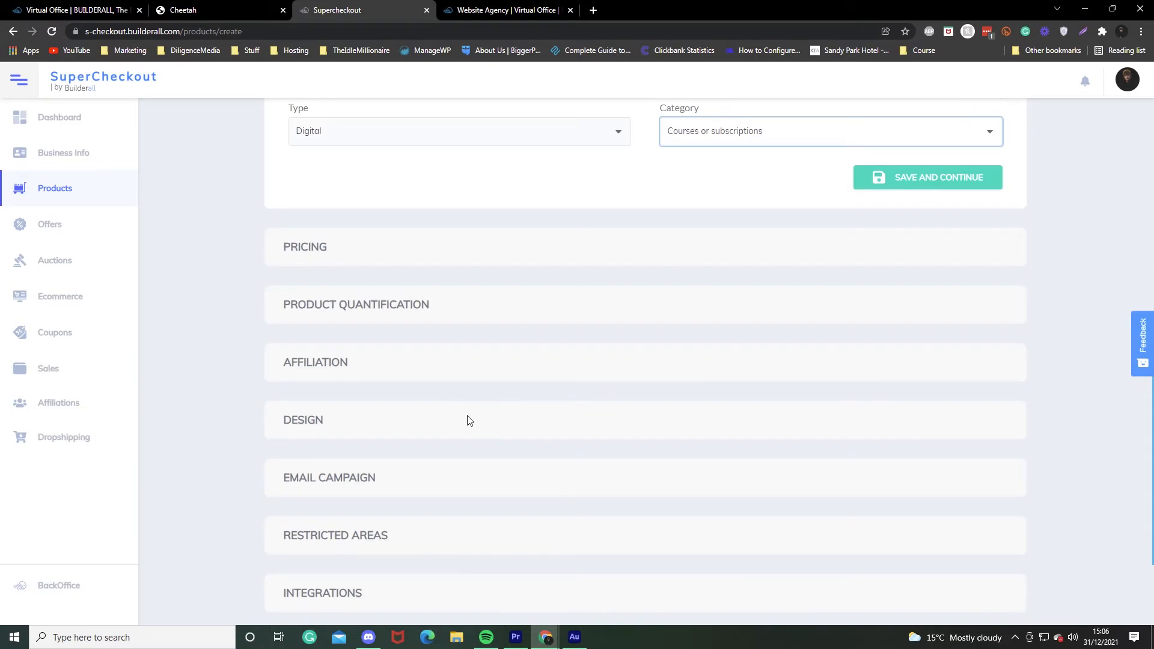
{"action": "left_click", "coordinate": [916, 187]}
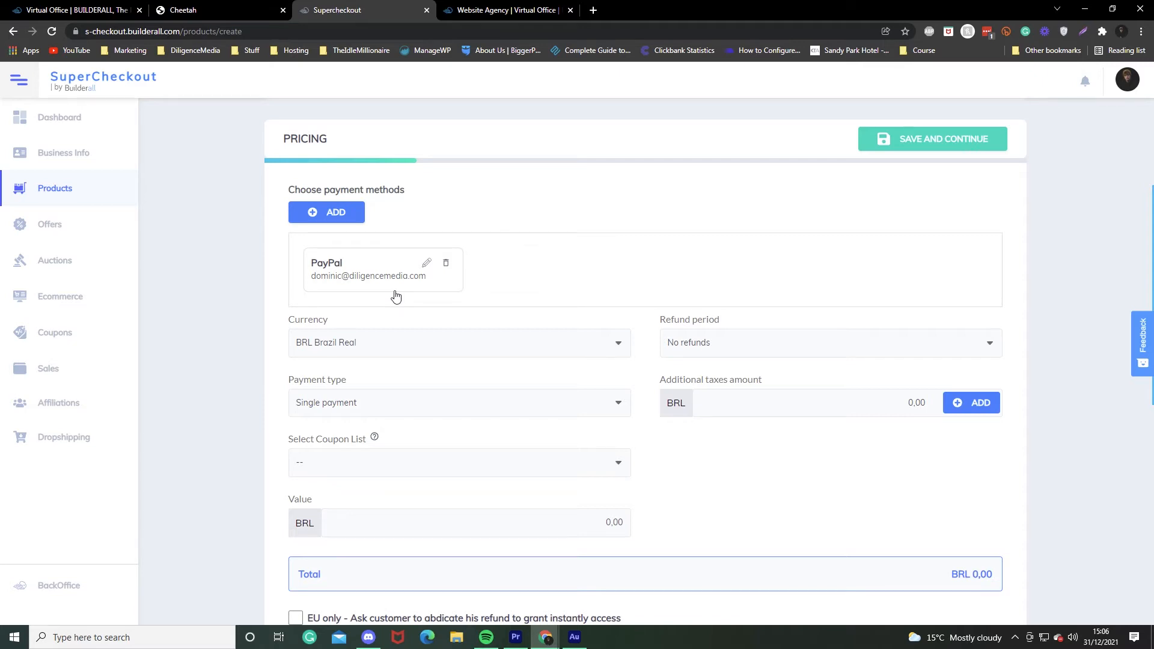
Set the currency to GBP British Pound and payment type to Recurring payment, then add a subscription plan.
{"action": "left_click", "coordinate": [363, 353]}
{"action": "scroll", "coordinate": [394, 277], "scroll_direction": "down", "scroll_amount": 5}
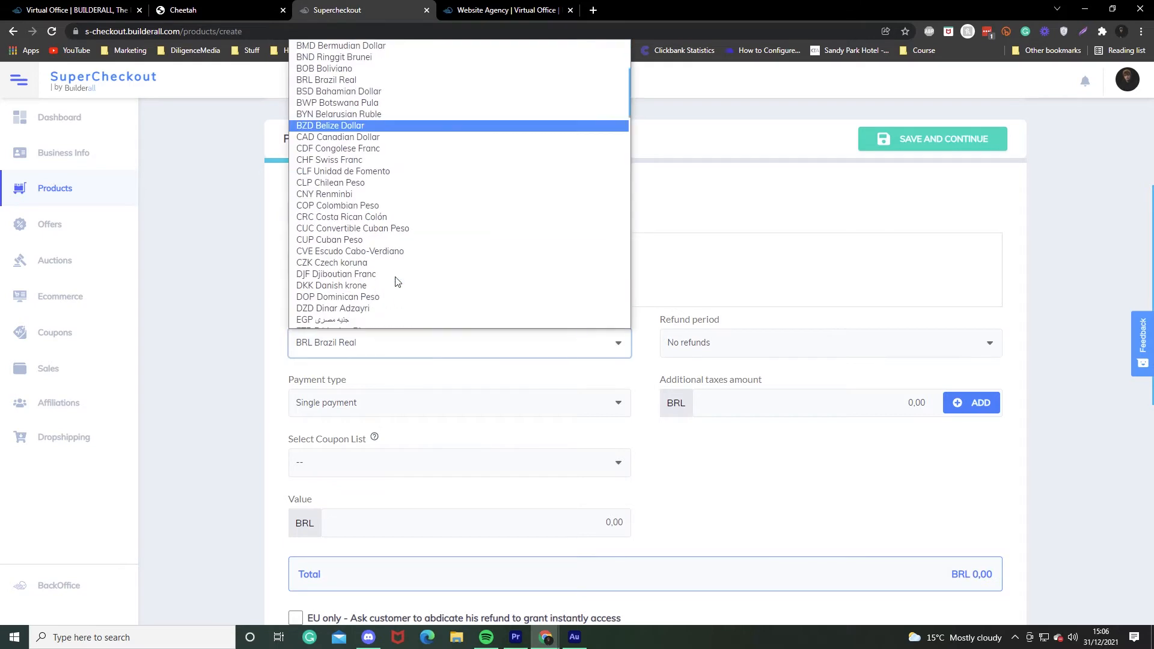
{"action": "left_click", "coordinate": [380, 288]}
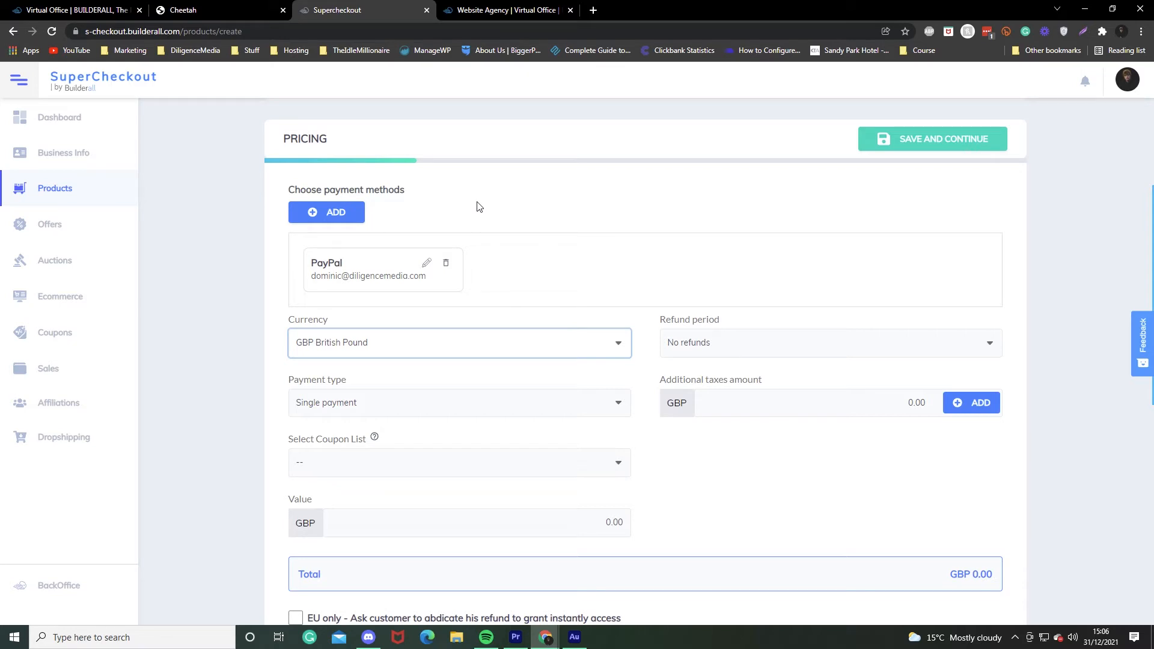
{"action": "left_click", "coordinate": [404, 400]}
{"action": "left_click", "coordinate": [379, 434]}
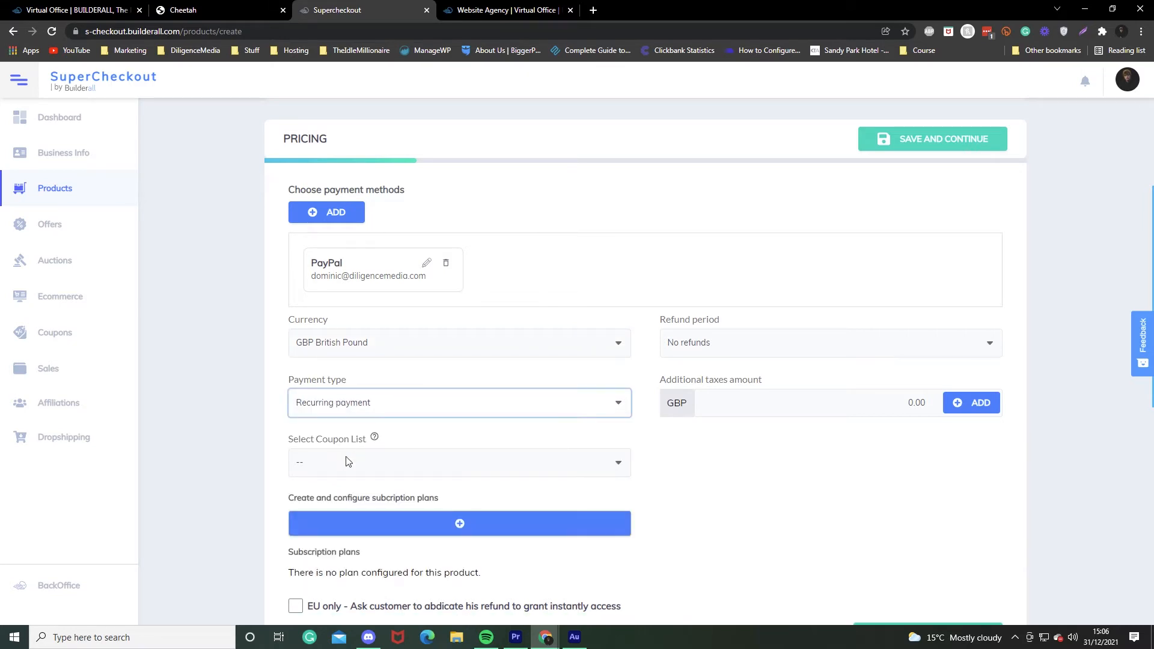
{"action": "scroll", "coordinate": [224, 445], "scroll_direction": "down", "scroll_amount": 1}
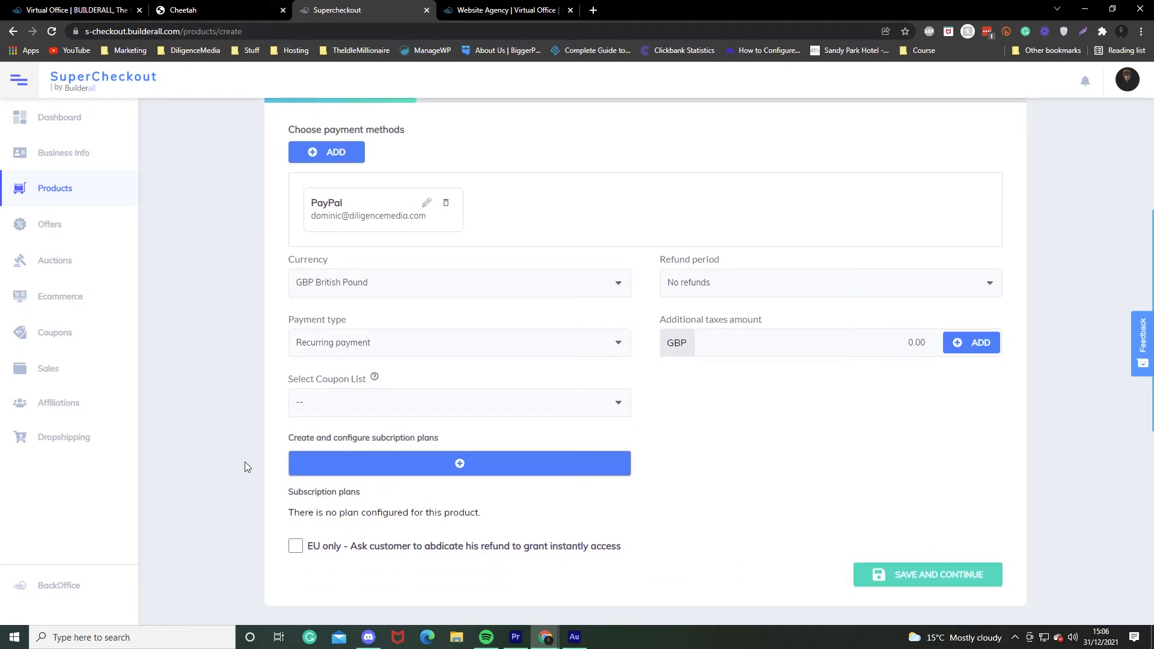
{"action": "left_click", "coordinate": [356, 468]}
Title the subscription plan 'Website Hosting'.
{"action": "left_click", "coordinate": [332, 174]}
{"action": "type", "text": "~We"}
{"action": "key", "text": "BackSpace"}
{"action": "key", "text": "BackSpace"}
{"action": "key", "text": "BackSpace"}
{"action": "type", "text": "Website H"}
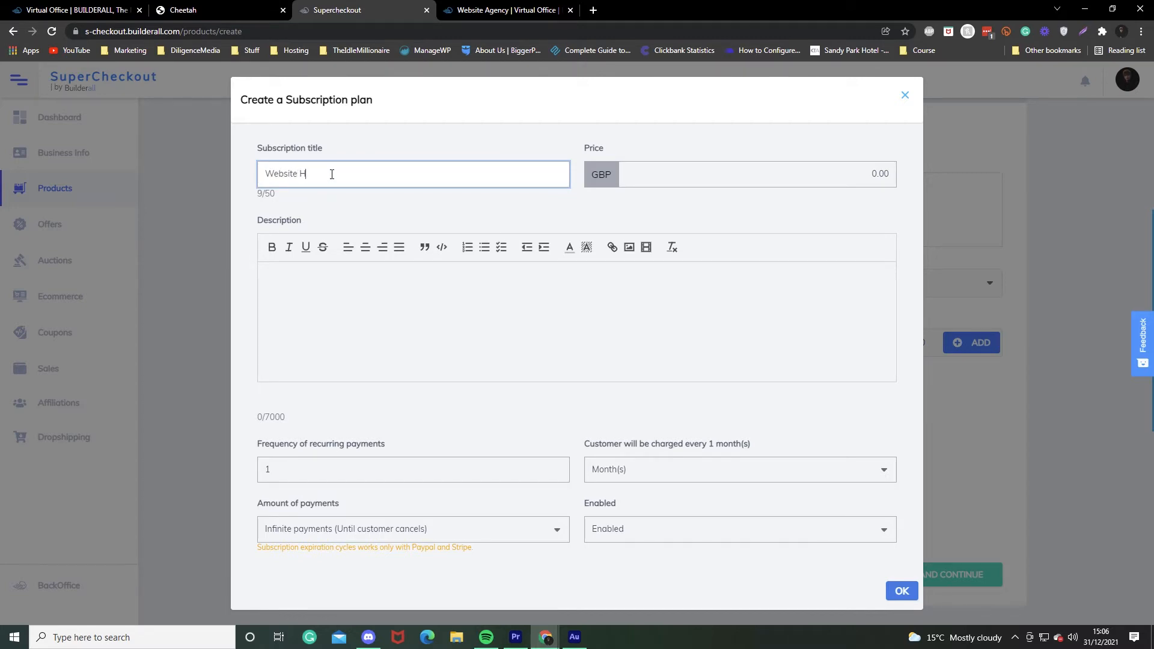
{"action": "type", "text": "osting"}
{"action": "left_click", "coordinate": [782, 183]}
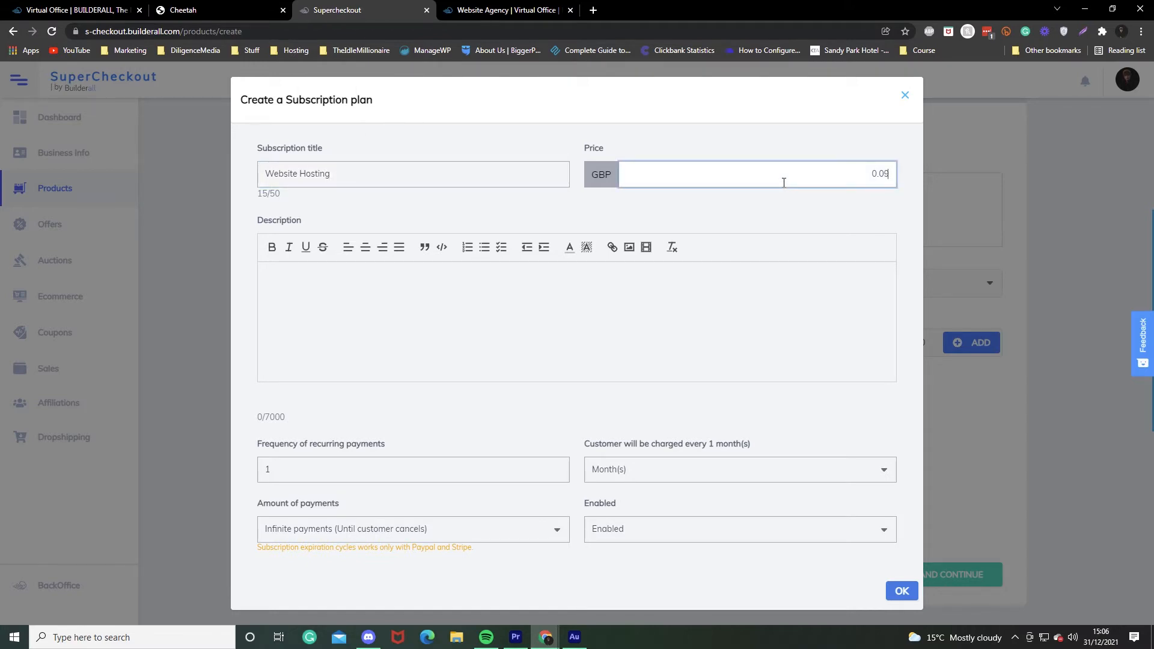
Copy the plan title into its description and keep Infinite payments as the payment count.
{"action": "key", "text": "shift+Tab"}
{"action": "key", "text": "ctrl+c"}
{"action": "left_click", "coordinate": [350, 322]}
{"action": "key", "text": "ctrl+v"}
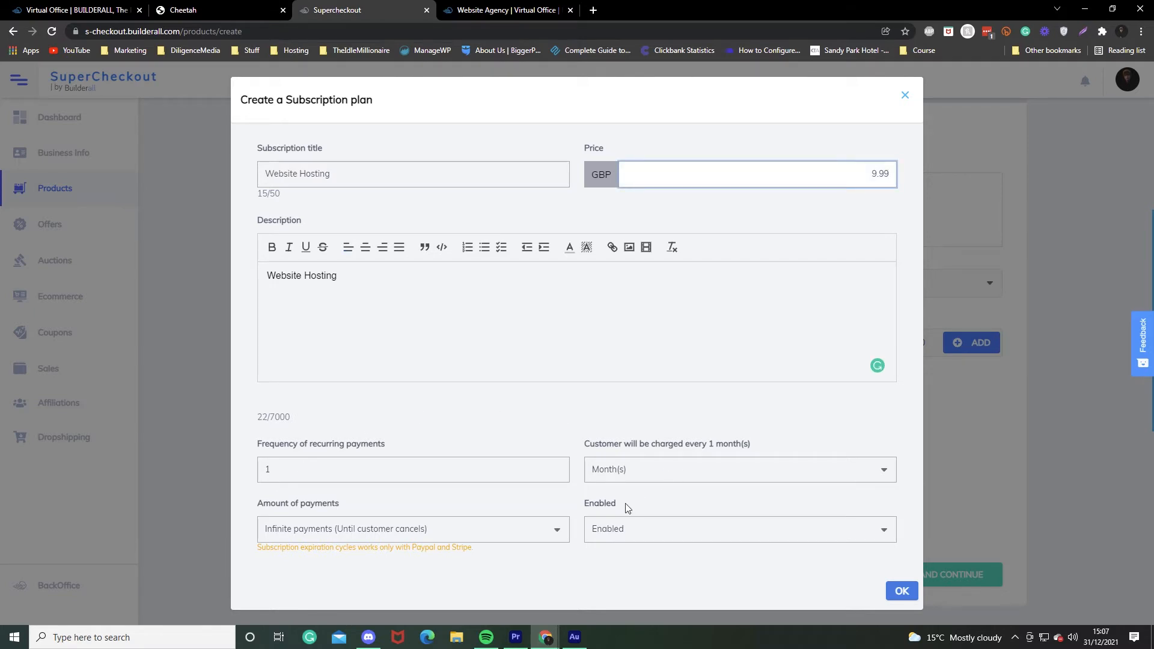
{"action": "left_click", "coordinate": [330, 536]}
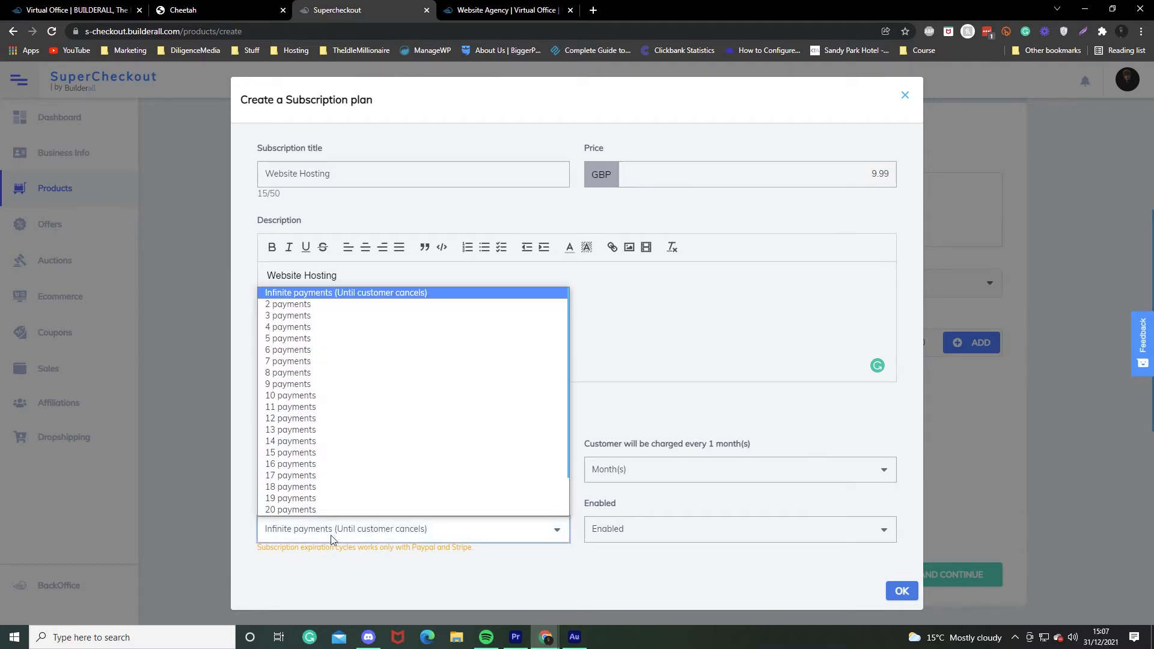
{"action": "key", "text": "End"}
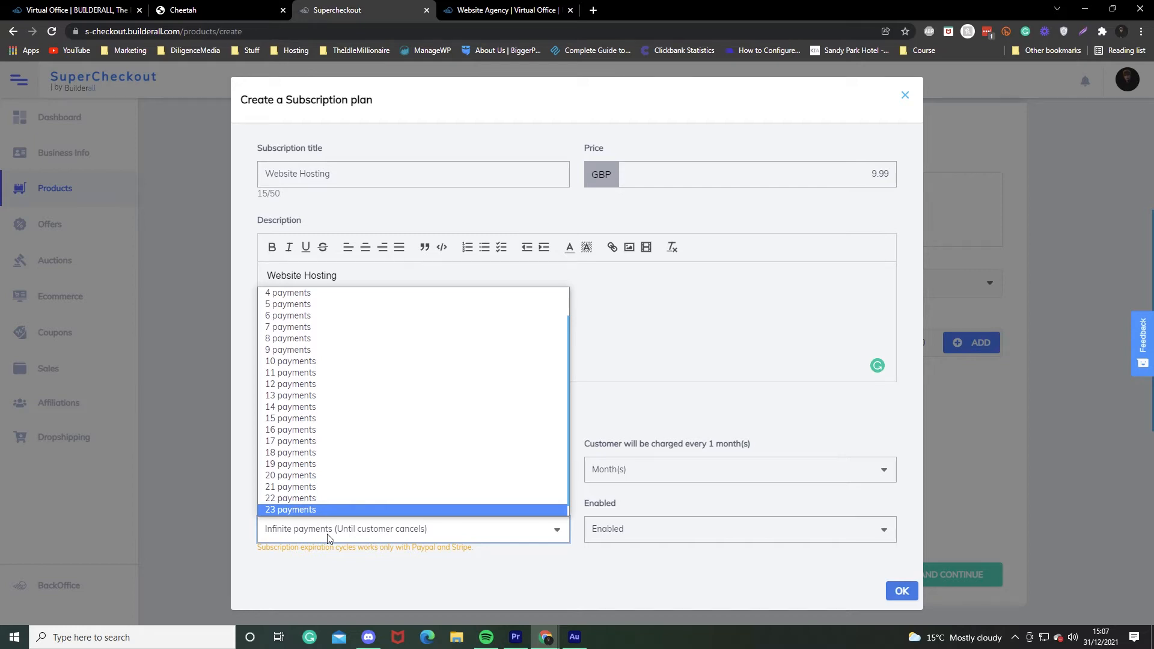
{"action": "scroll", "coordinate": [337, 484], "scroll_direction": "down", "scroll_amount": 1}
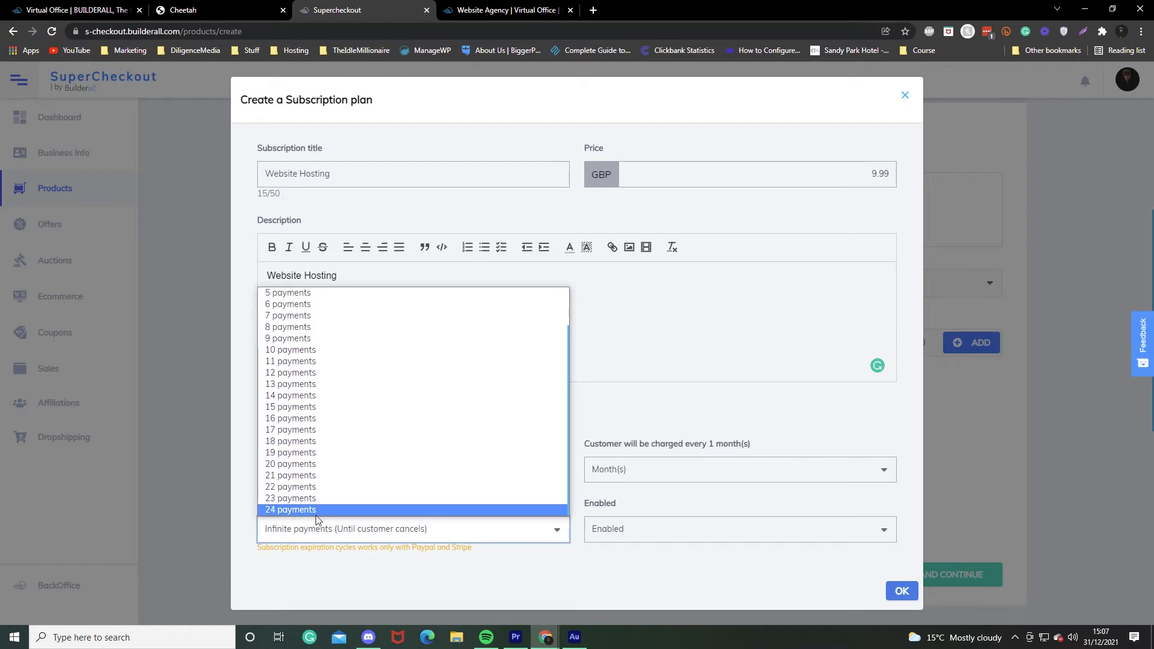
{"action": "left_click", "coordinate": [302, 580]}
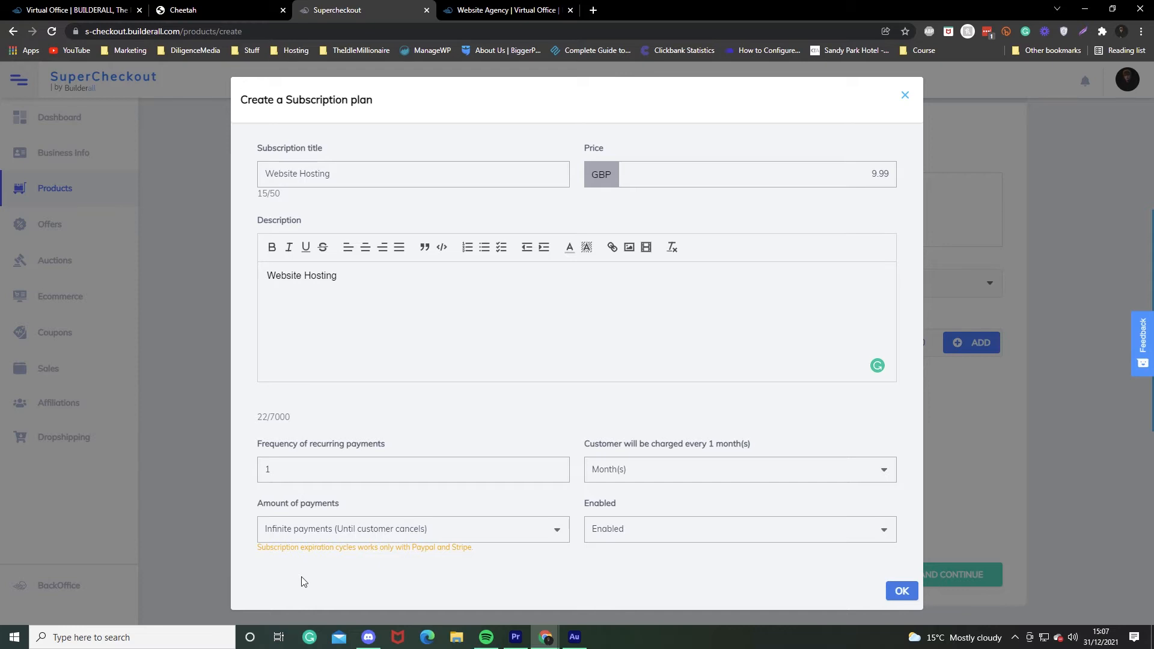
Save the subscription plan, then save the pricing (retrying after an error), quantification and affiliation steps.
{"action": "left_click", "coordinate": [901, 591]}
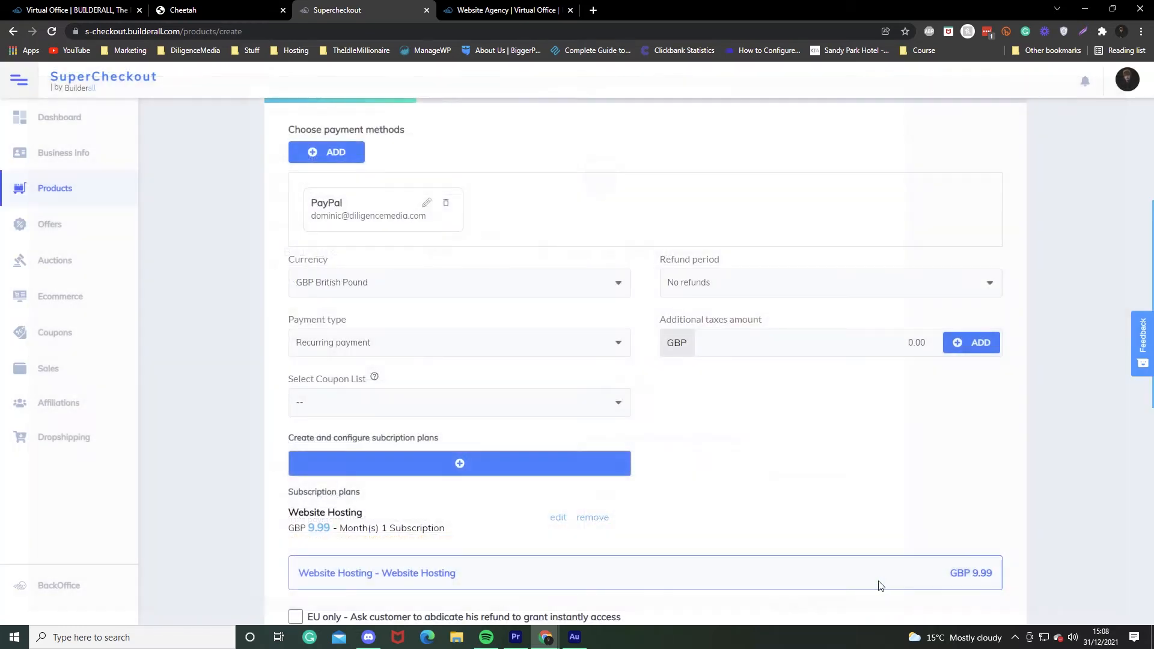
{"action": "scroll", "coordinate": [351, 330], "scroll_direction": "down", "scroll_amount": 2}
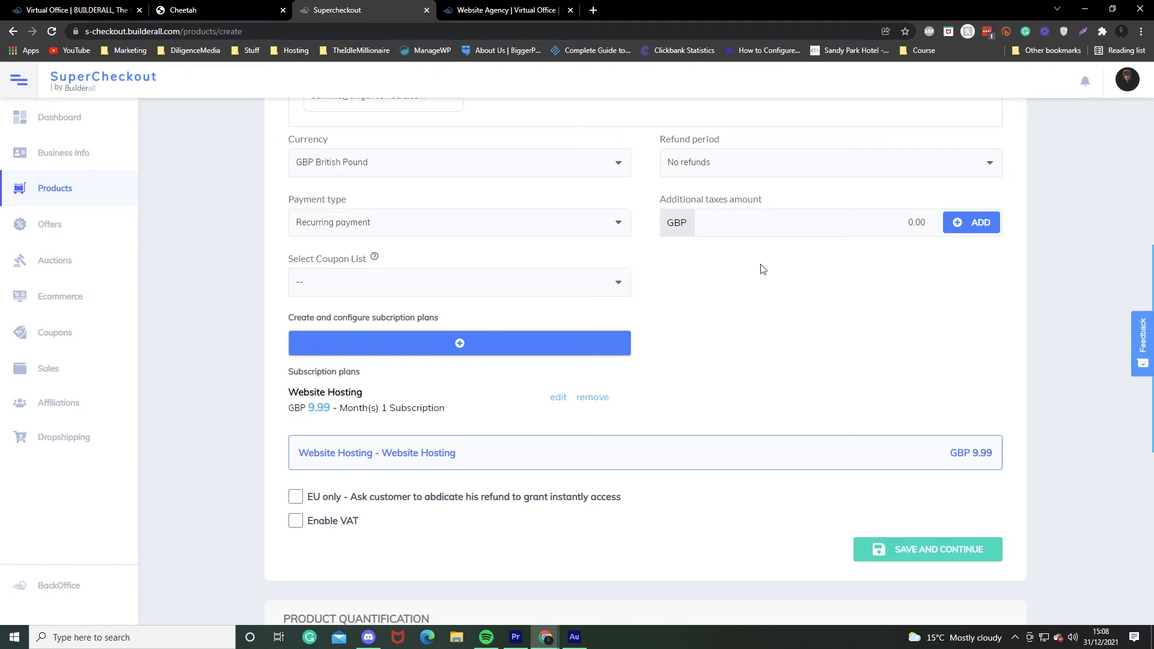
{"action": "left_click_drag", "start_coordinate": [776, 198], "coordinate": [652, 194]}
{"action": "left_click", "coordinate": [652, 195]}
{"action": "scroll", "coordinate": [373, 337], "scroll_direction": "down", "scroll_amount": 4}
{"action": "left_click", "coordinate": [960, 310]}
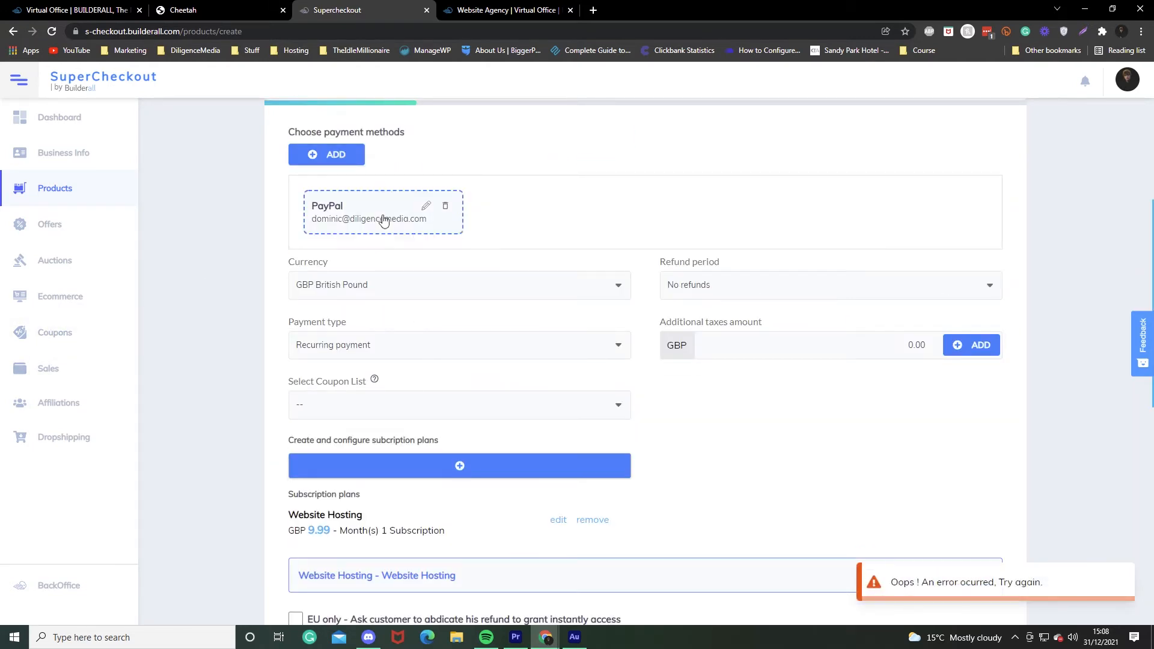
{"action": "scroll", "coordinate": [956, 409], "scroll_direction": "down", "scroll_amount": 5}
{"action": "left_click", "coordinate": [937, 375]}
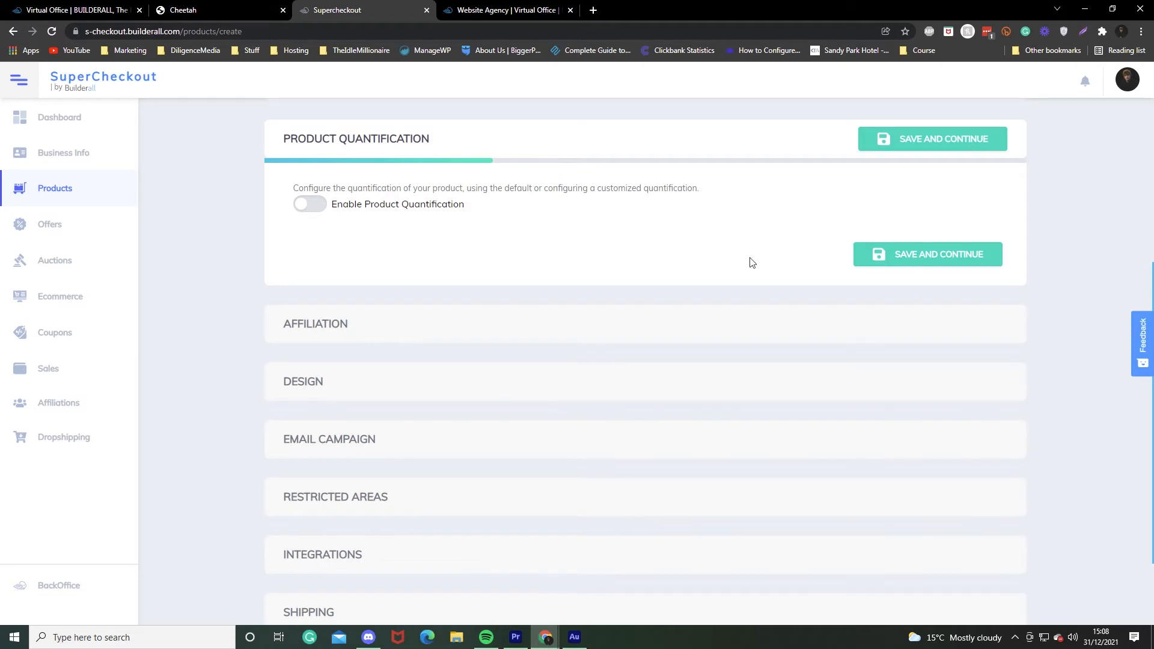
{"action": "left_click", "coordinate": [920, 254]}
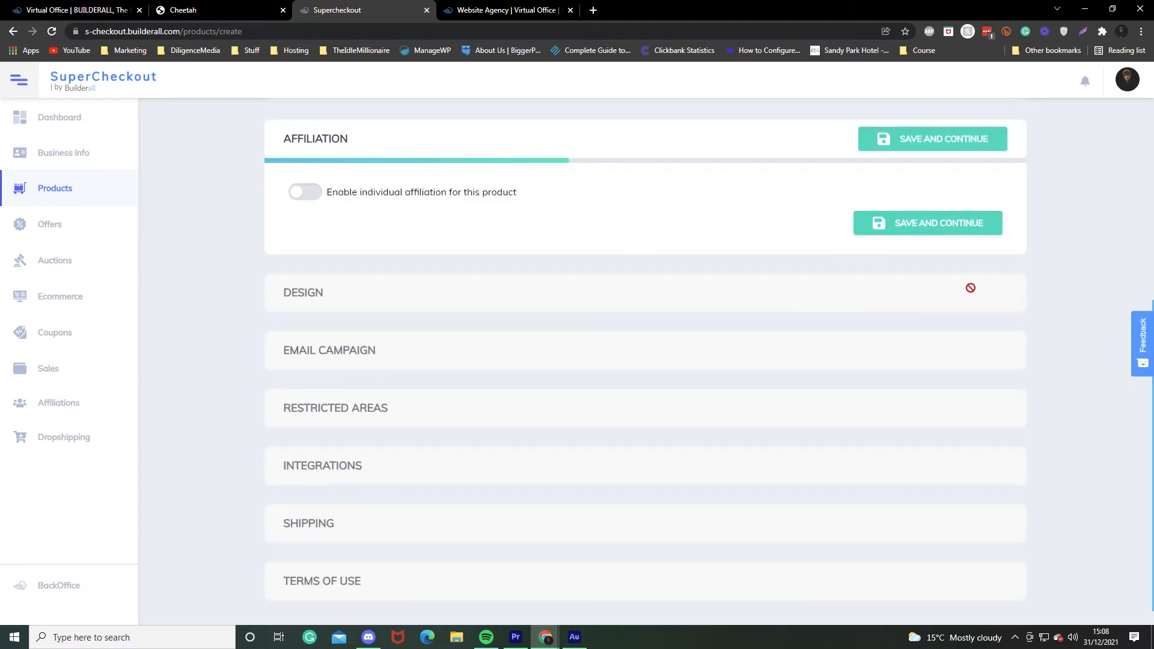
{"action": "left_click", "coordinate": [928, 233]}
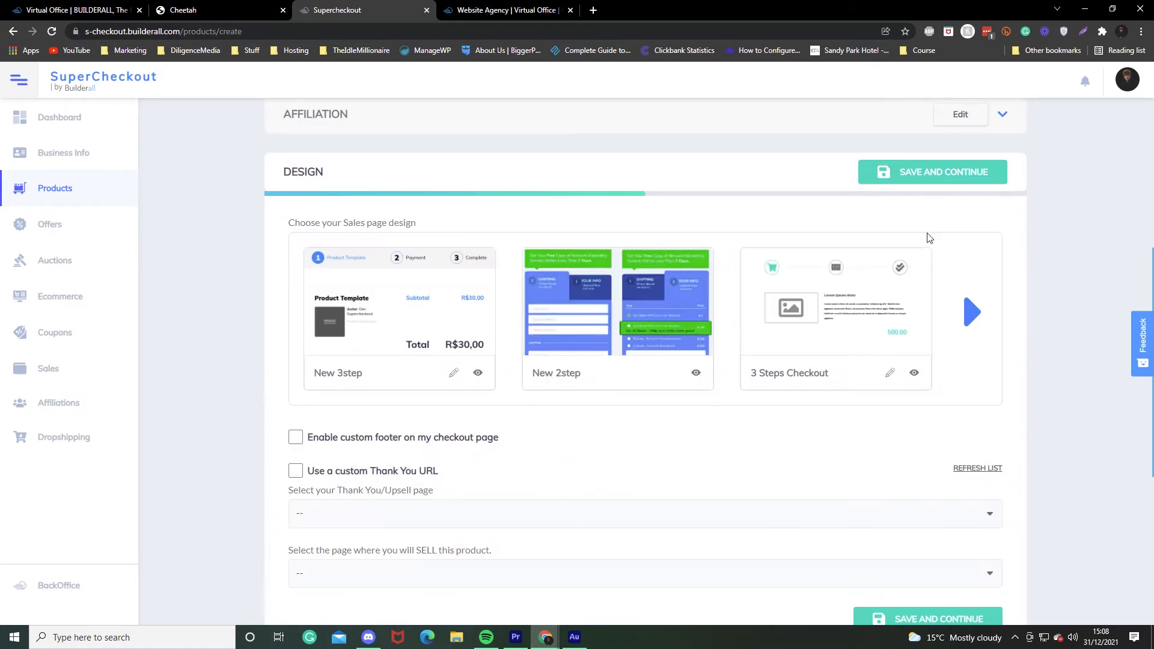
Choose the New 3step sales page design and set Thank You as the thank-you page.
{"action": "left_click", "coordinate": [369, 329]}
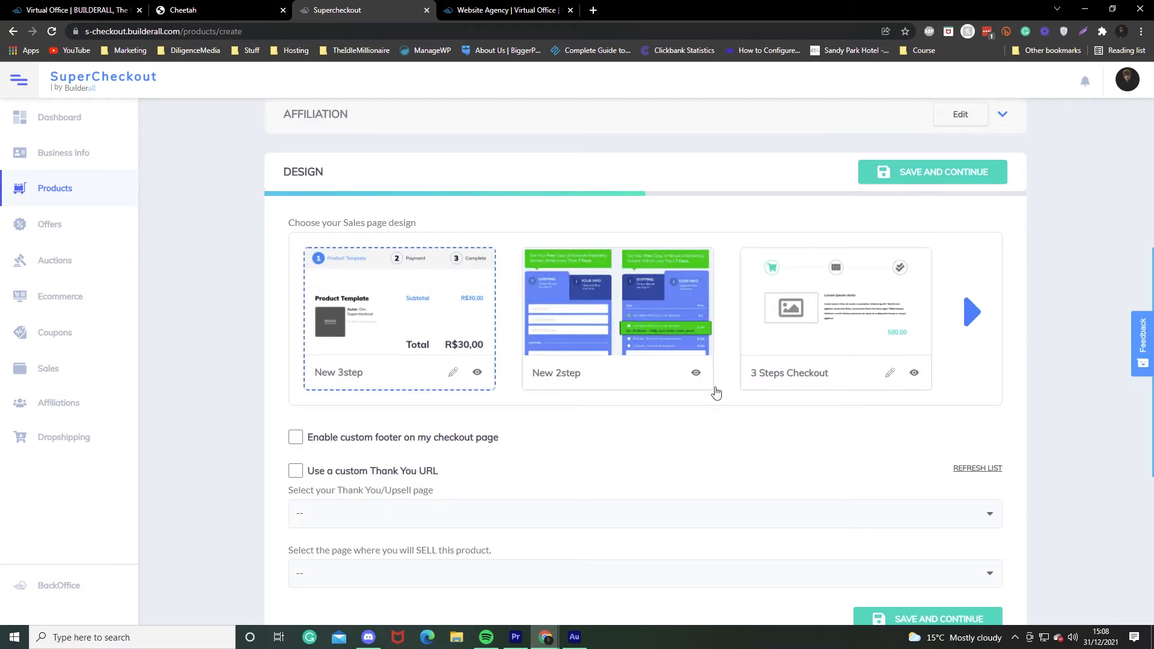
{"action": "scroll", "coordinate": [756, 474], "scroll_direction": "down", "scroll_amount": 2}
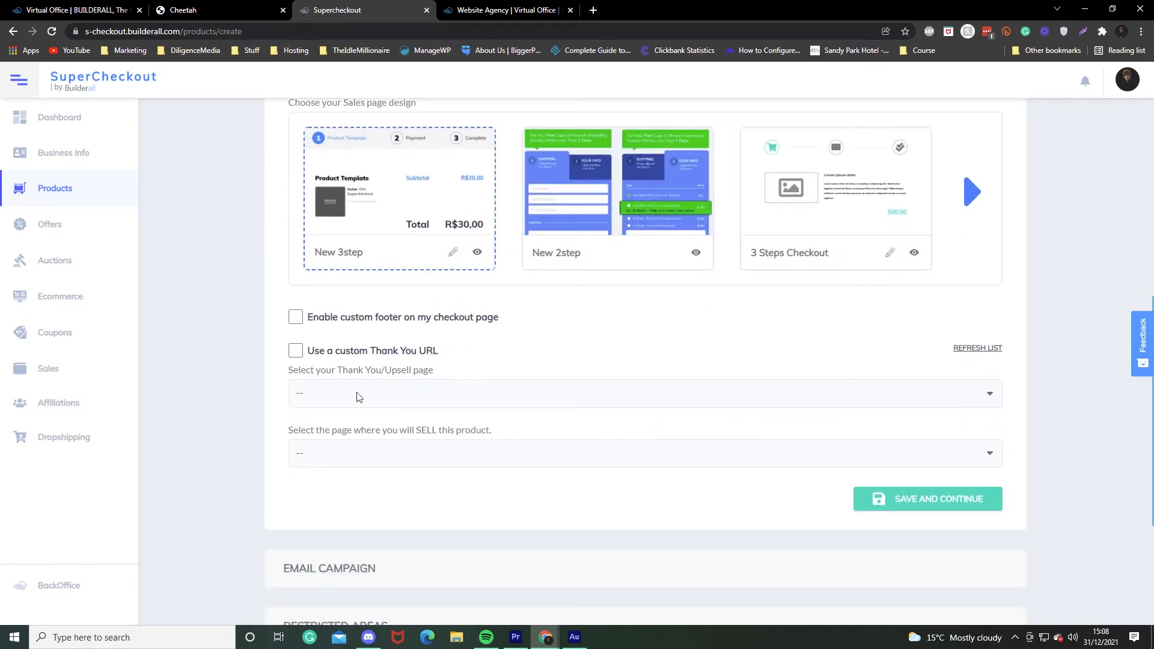
{"action": "left_click", "coordinate": [379, 399]}
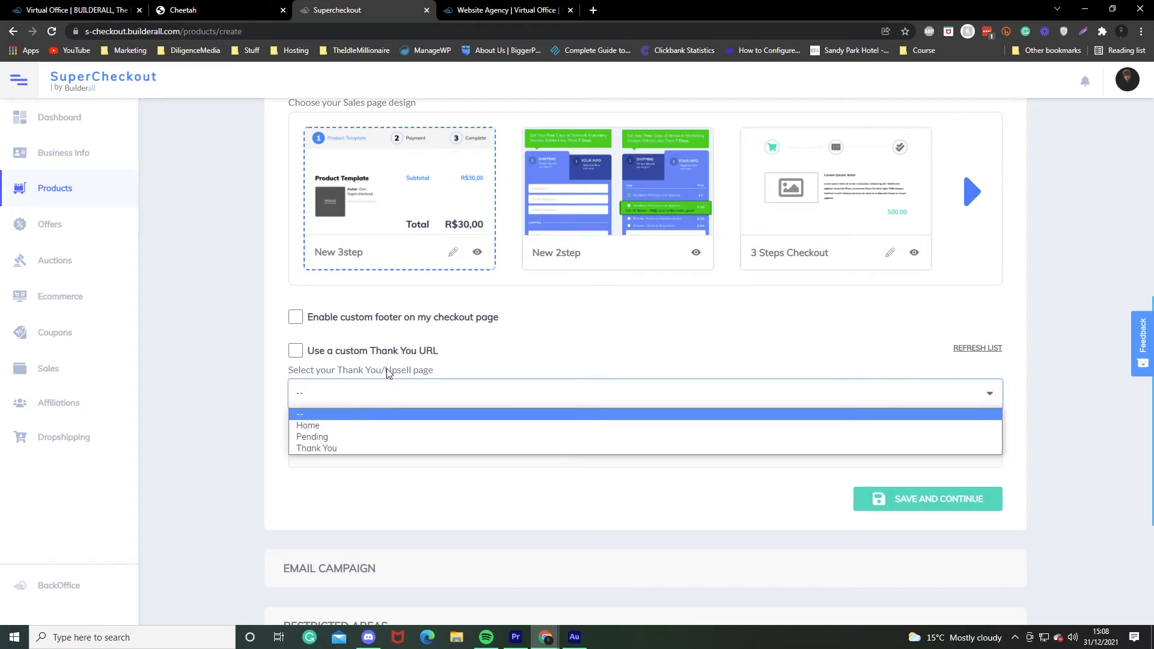
{"action": "left_click", "coordinate": [392, 357]}
{"action": "left_click", "coordinate": [393, 357]}
{"action": "left_click", "coordinate": [413, 357]}
{"action": "left_click", "coordinate": [373, 390]}
{"action": "left_click", "coordinate": [345, 449]}
Set Home as the sell page and save the design step.
{"action": "left_click", "coordinate": [340, 450]}
{"action": "left_click", "coordinate": [337, 482]}
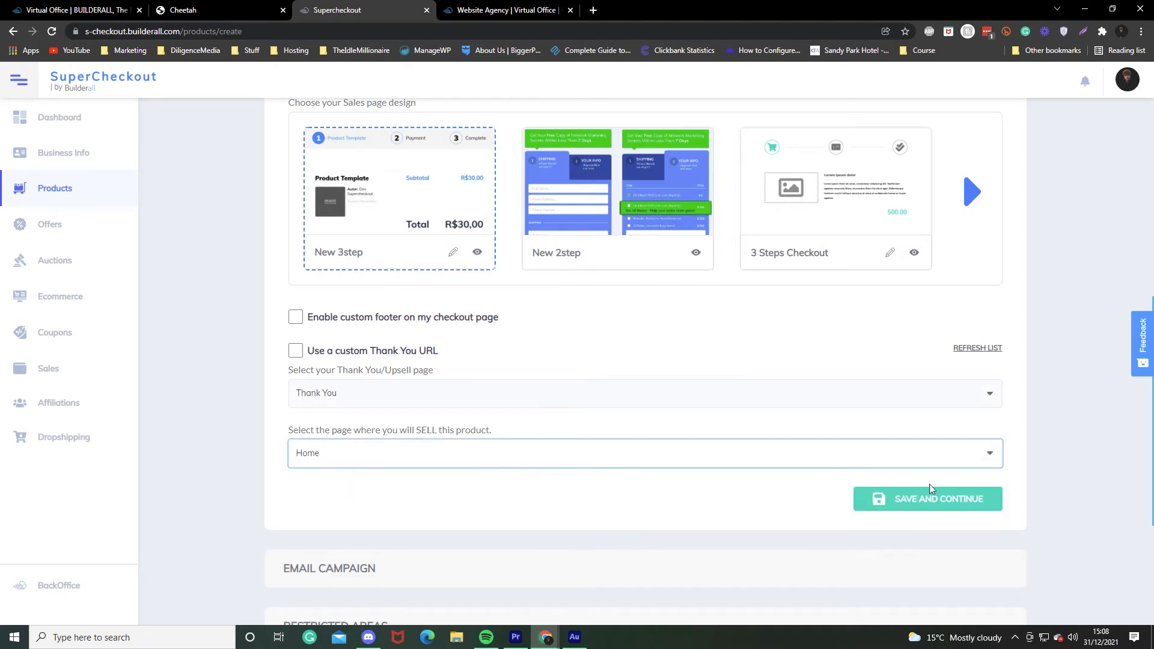
{"action": "left_click", "coordinate": [927, 493]}
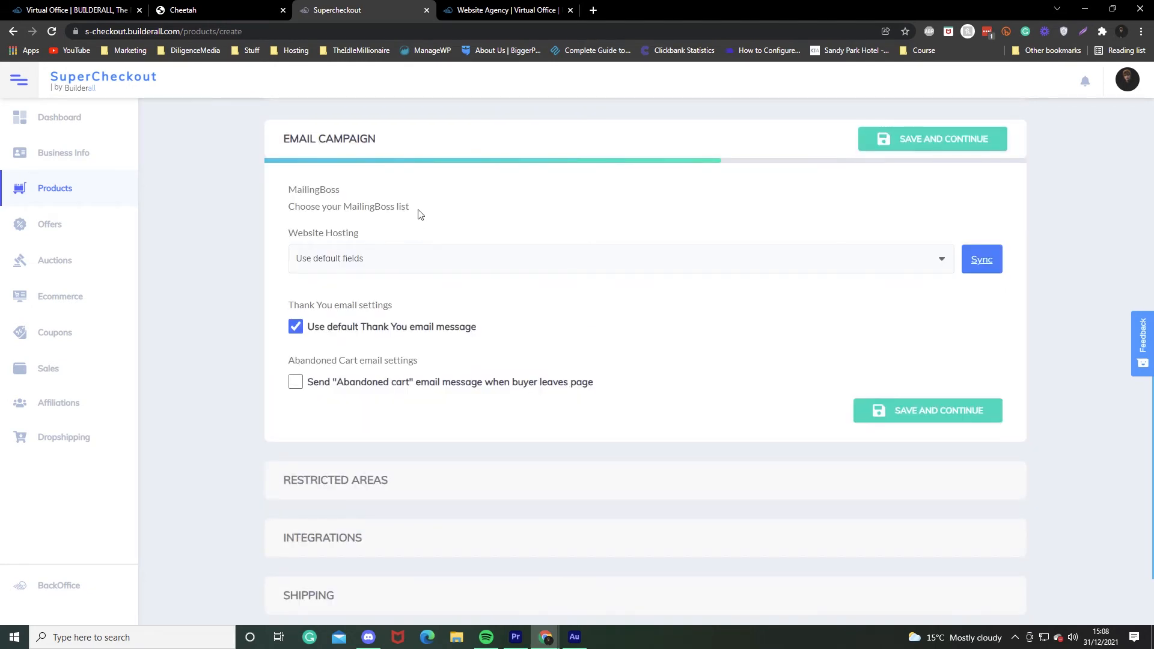
{"action": "left_click", "coordinate": [340, 258]}
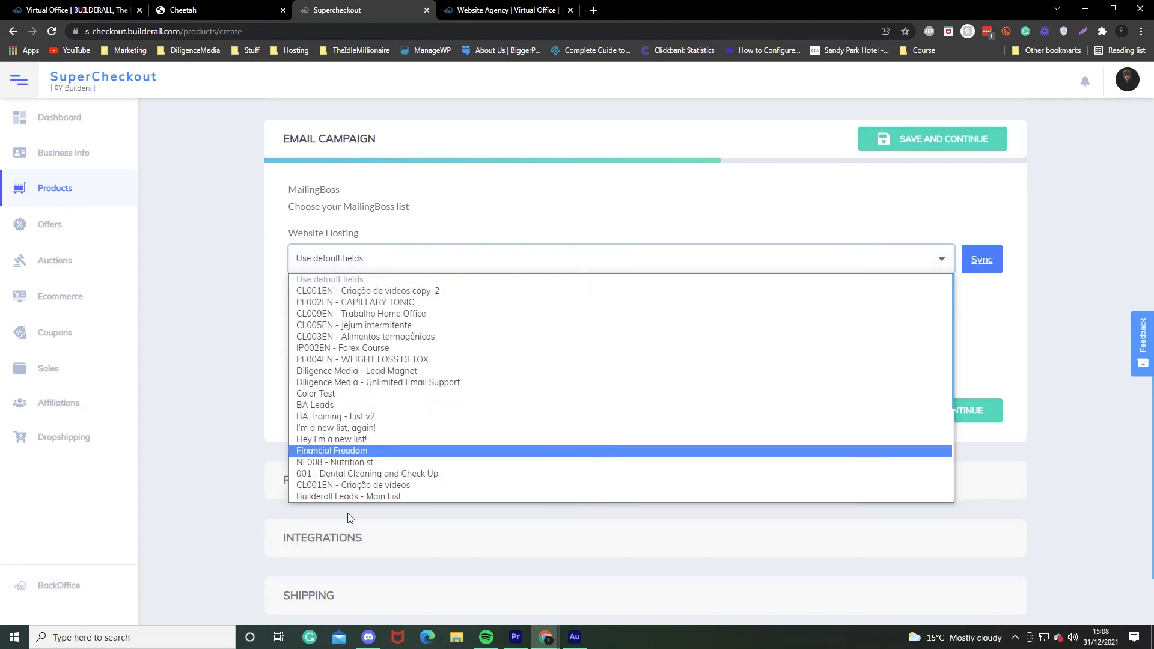
{"action": "scroll", "coordinate": [383, 324], "scroll_direction": "down", "scroll_amount": 1}
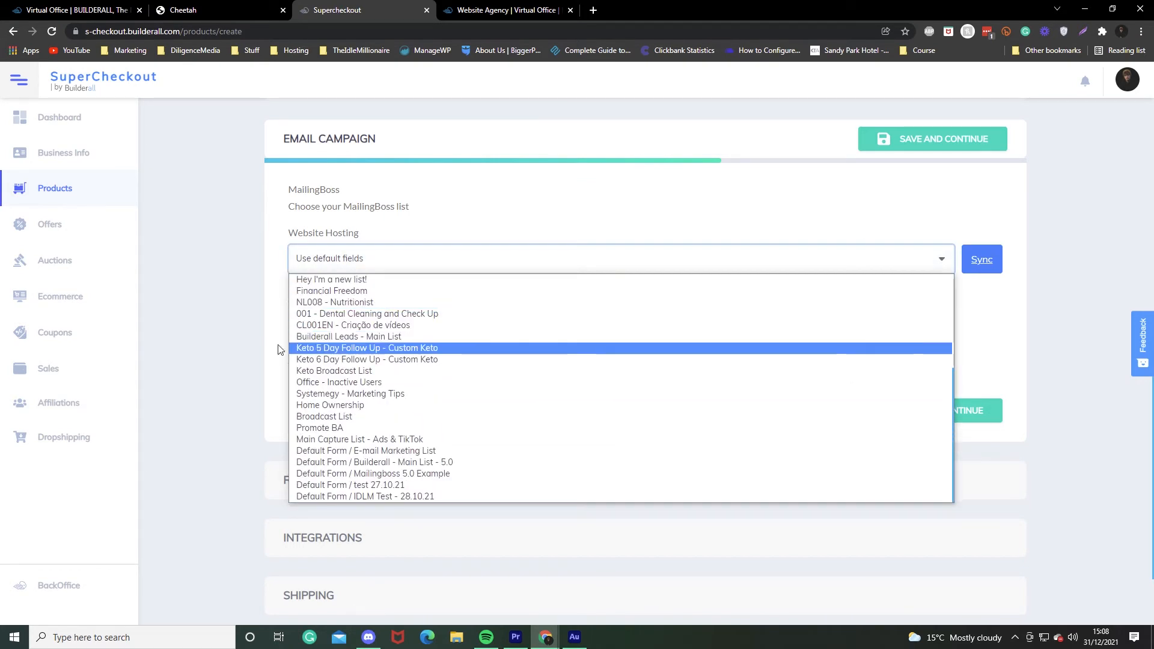
{"action": "left_click", "coordinate": [168, 272]}
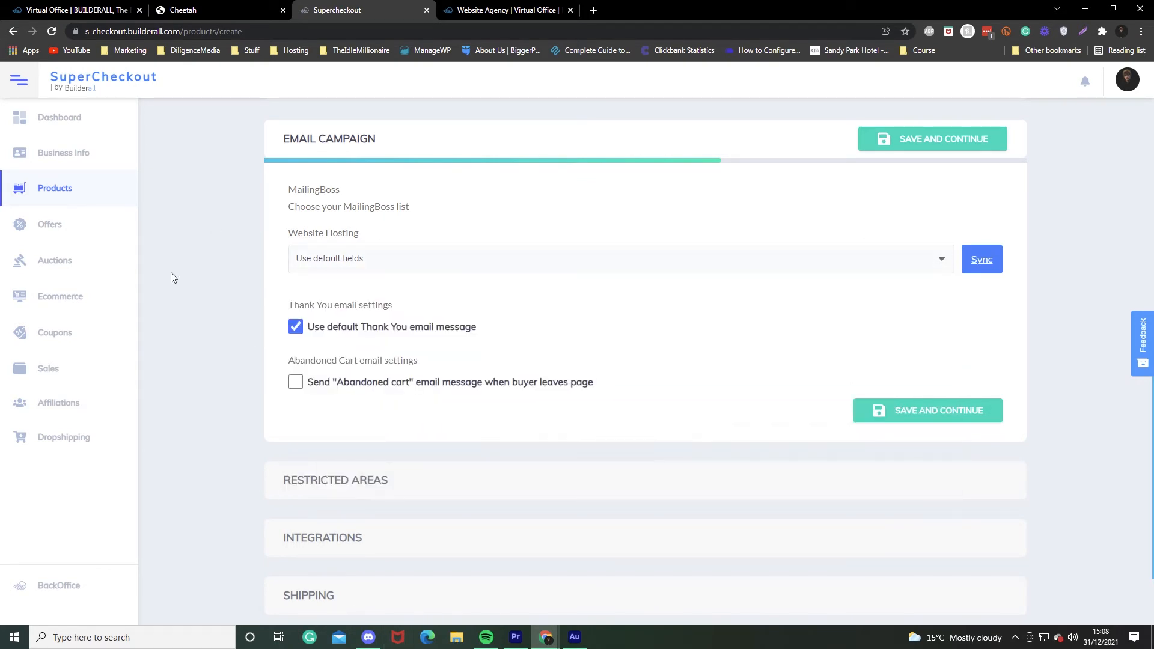
{"action": "left_click", "coordinate": [362, 264]}
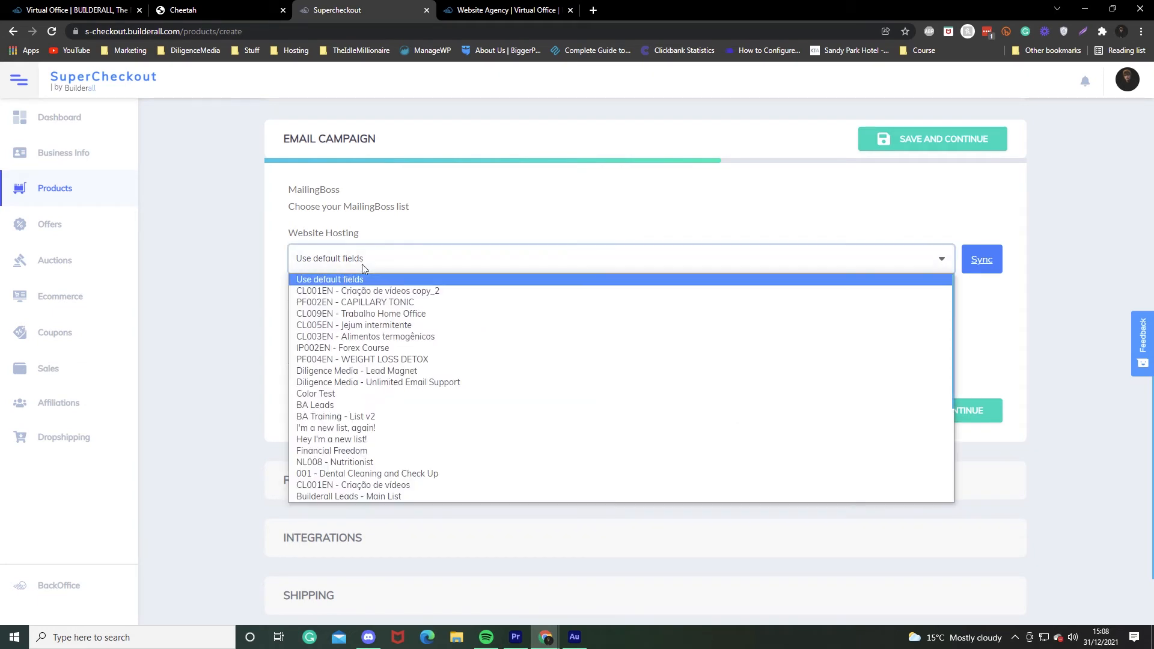
{"action": "left_click", "coordinate": [254, 268]}
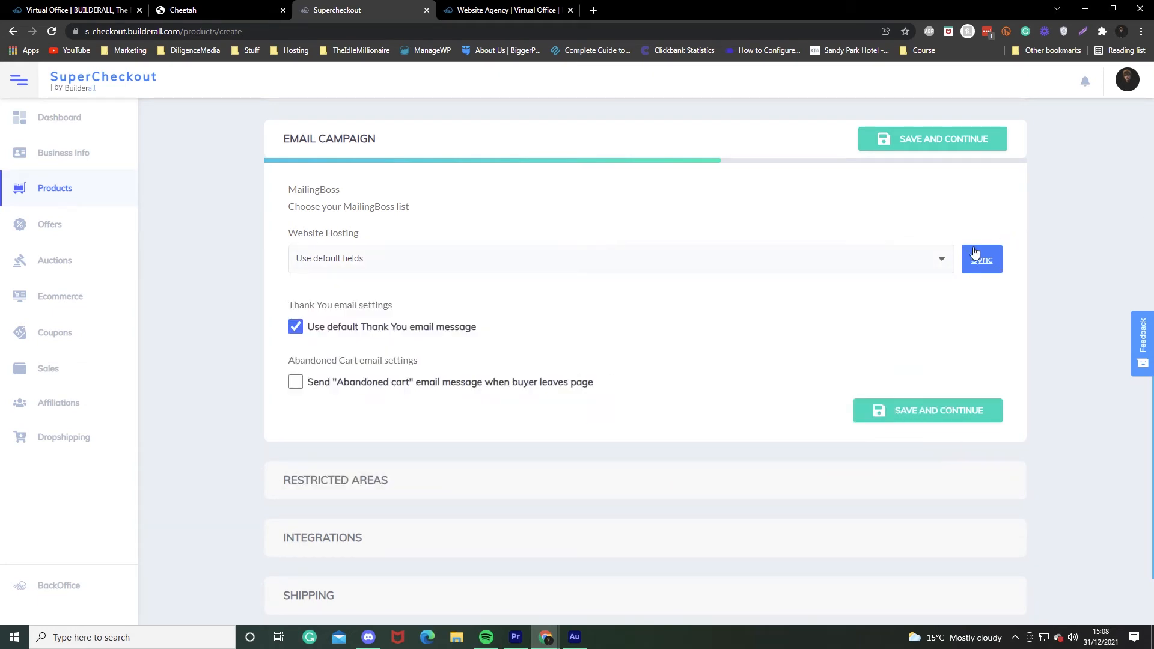
{"action": "scroll", "coordinate": [803, 330], "scroll_direction": "down", "scroll_amount": 2}
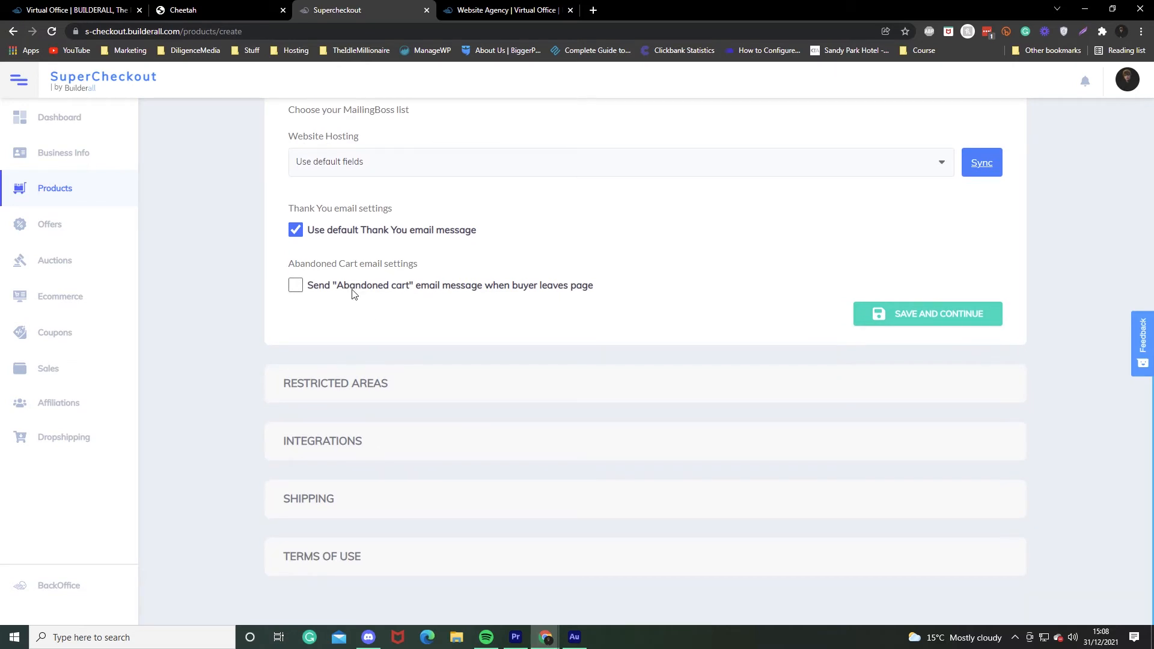
Turn on the abandoned cart email at 2 hours, keep the default message, and save the step.
{"action": "left_click", "coordinate": [521, 287]}
{"action": "left_click_drag", "start_coordinate": [354, 336], "coordinate": [287, 329]}
{"action": "type", "text": "2"}
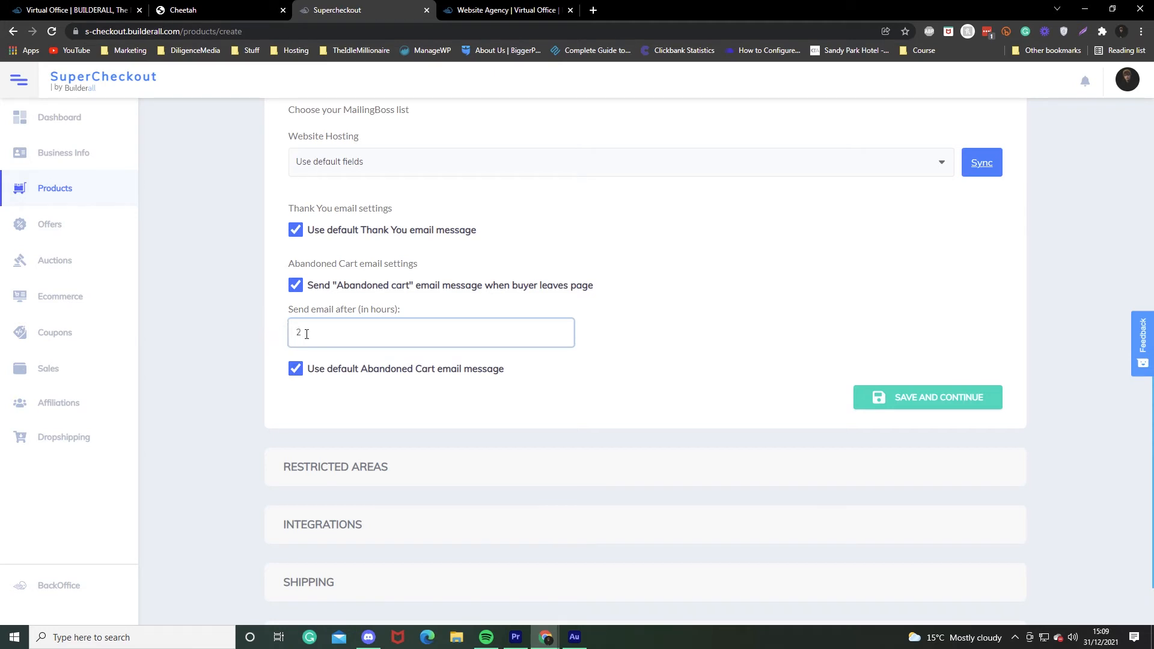
{"action": "key", "text": "BackSpace"}
{"action": "type", "text": "05"}
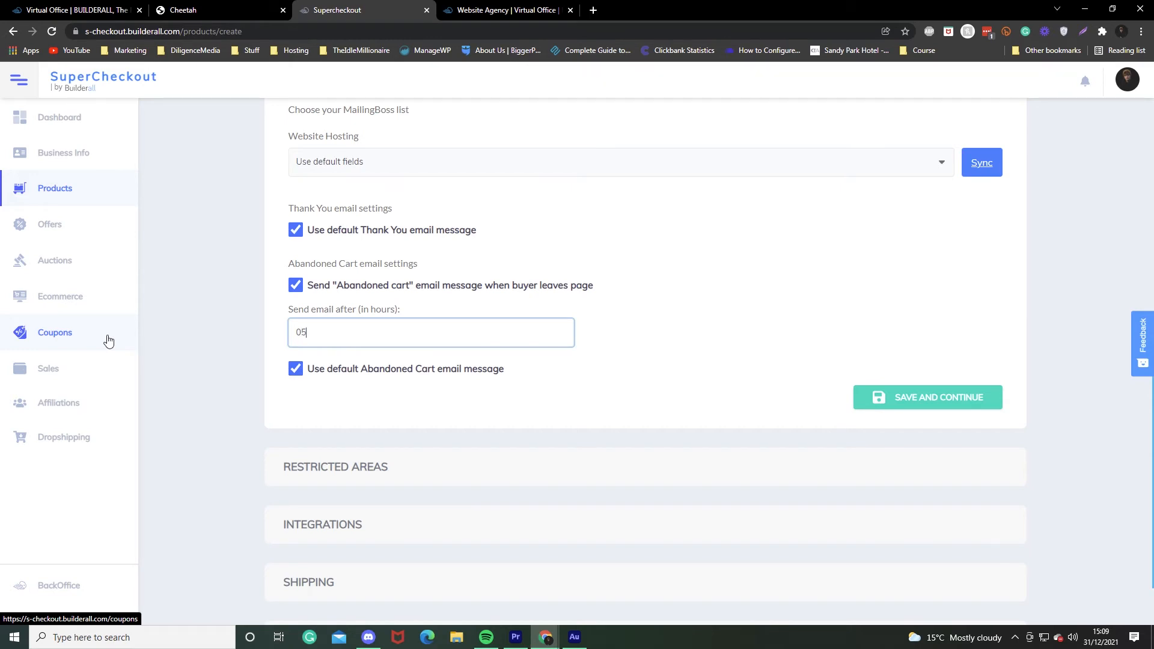
{"action": "key", "text": "BackSpace"}
{"action": "key", "text": "BackSpace"}
{"action": "type", "text": "2"}
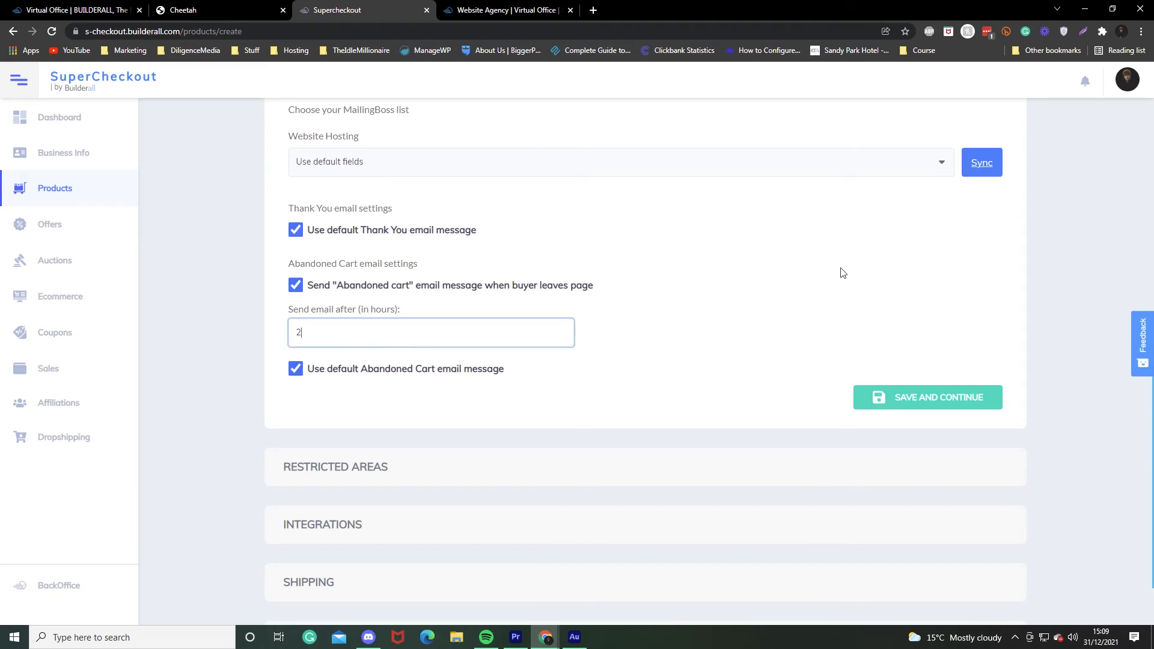
{"action": "left_click", "coordinate": [460, 370]}
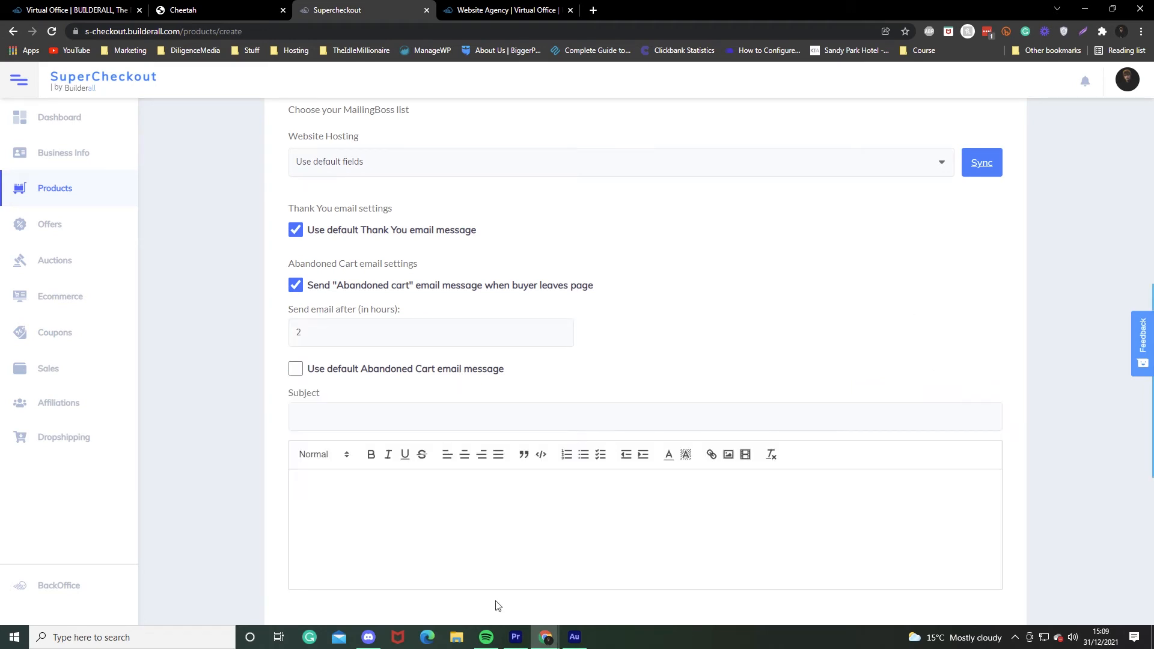
{"action": "left_click", "coordinate": [438, 371]}
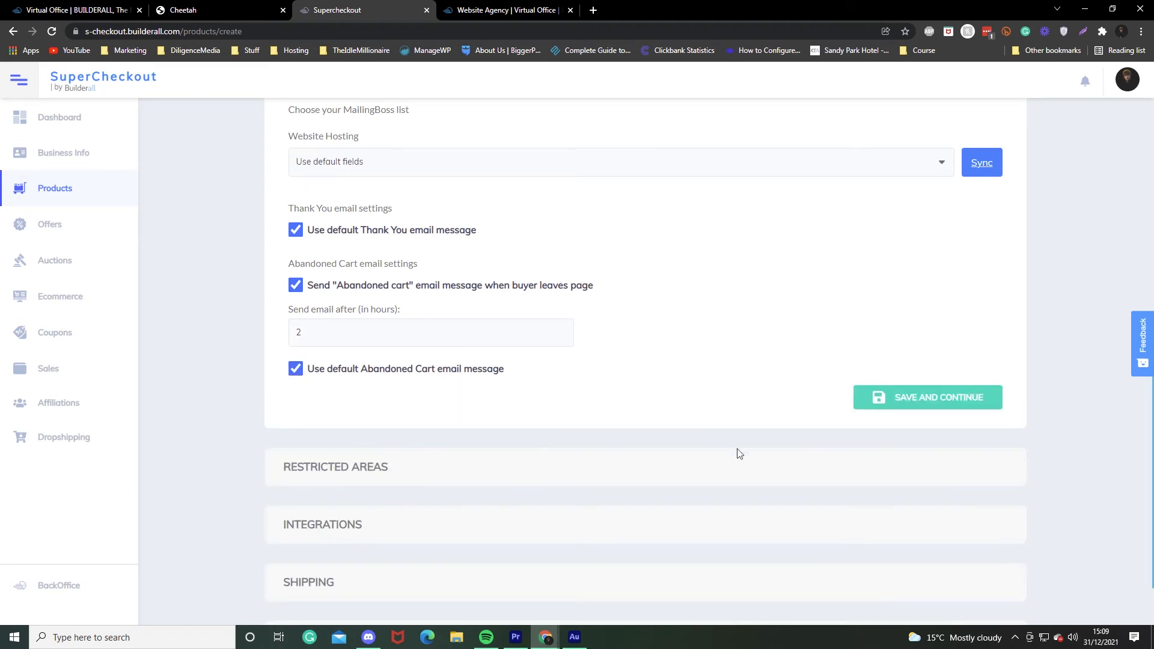
{"action": "left_click", "coordinate": [901, 397]}
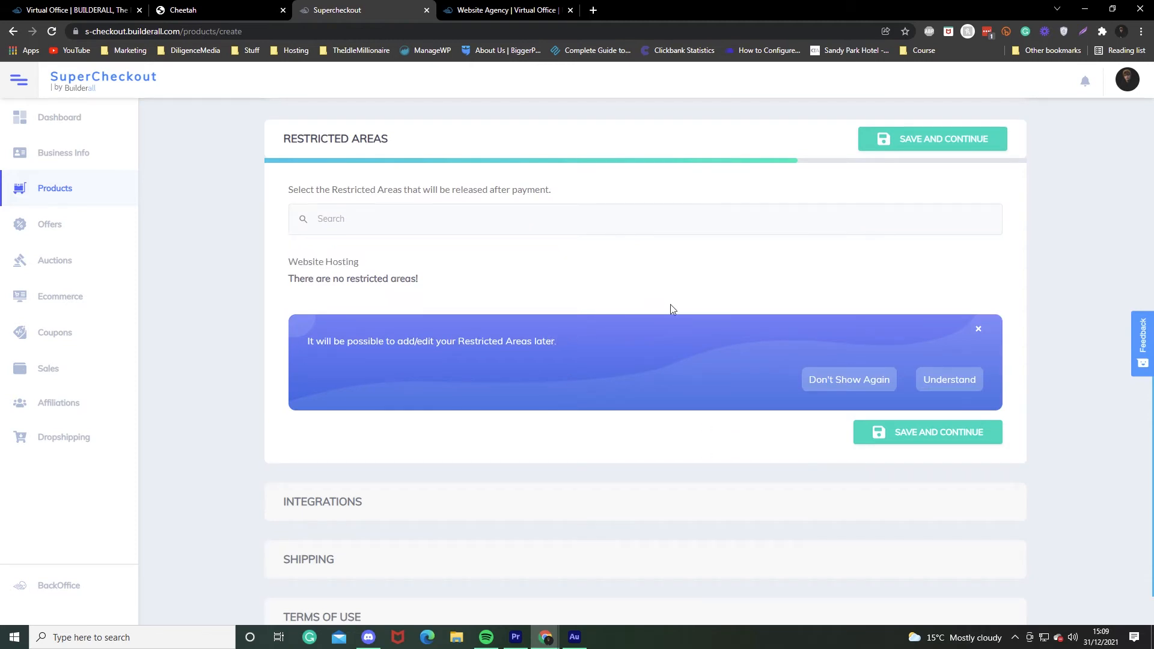
Save the restricted areas, integrations and shipping steps, accept the Terms and Conditions, and finish the product.
{"action": "left_click", "coordinate": [986, 442]}
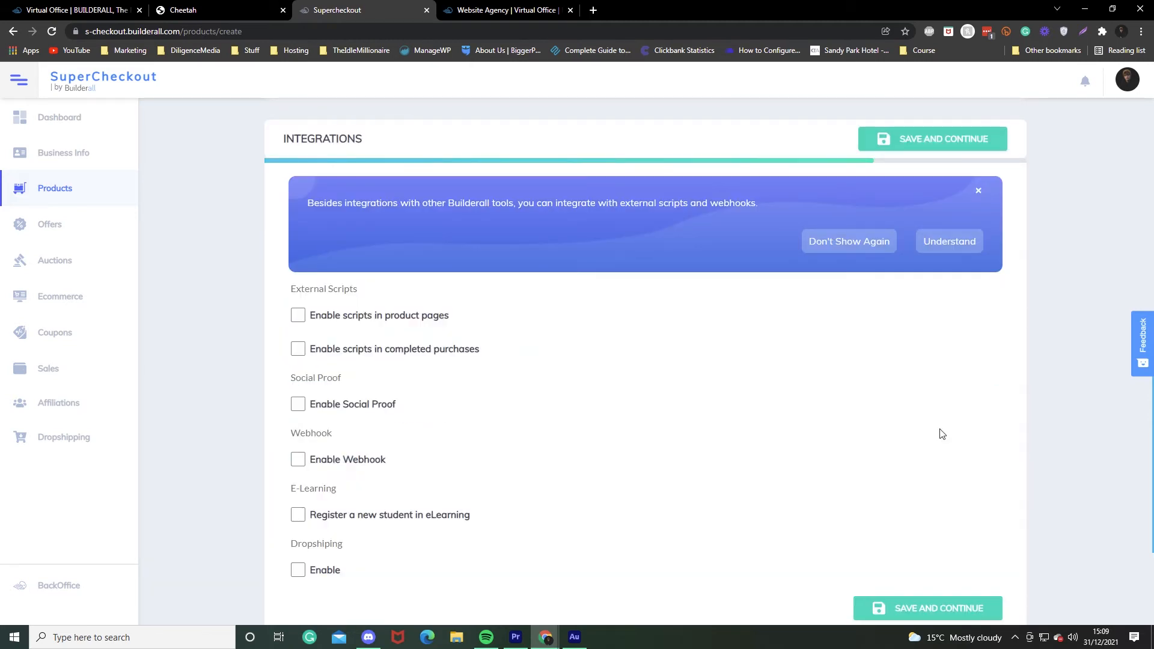
{"action": "scroll", "coordinate": [697, 321], "scroll_direction": "down", "scroll_amount": 3}
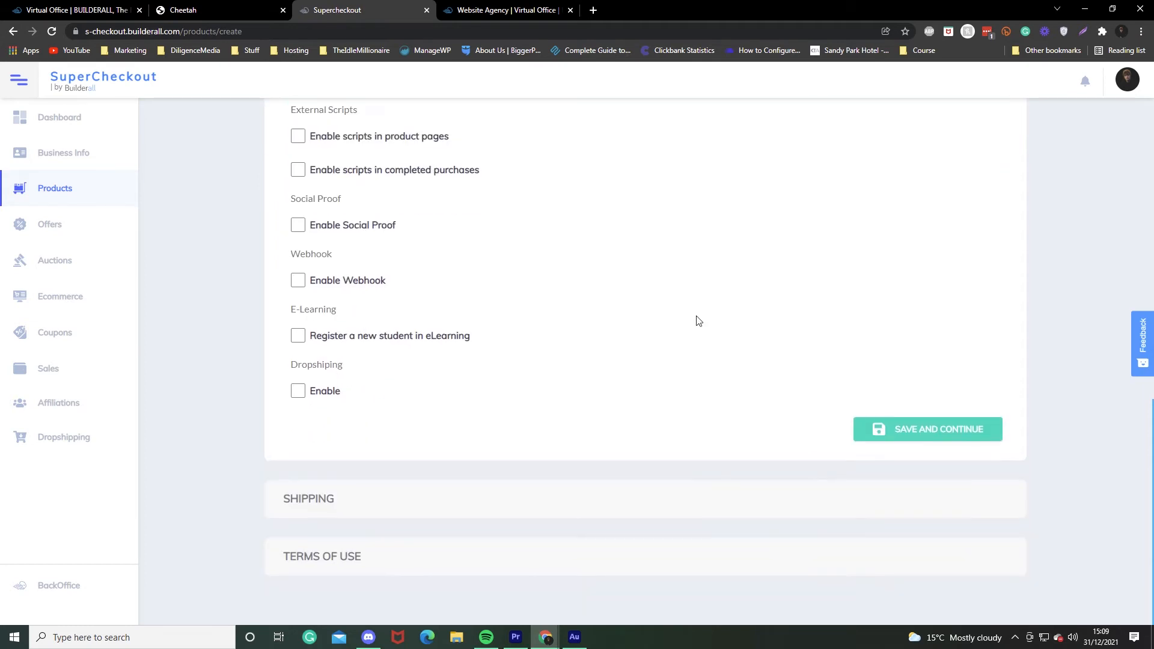
{"action": "left_click", "coordinate": [952, 428]}
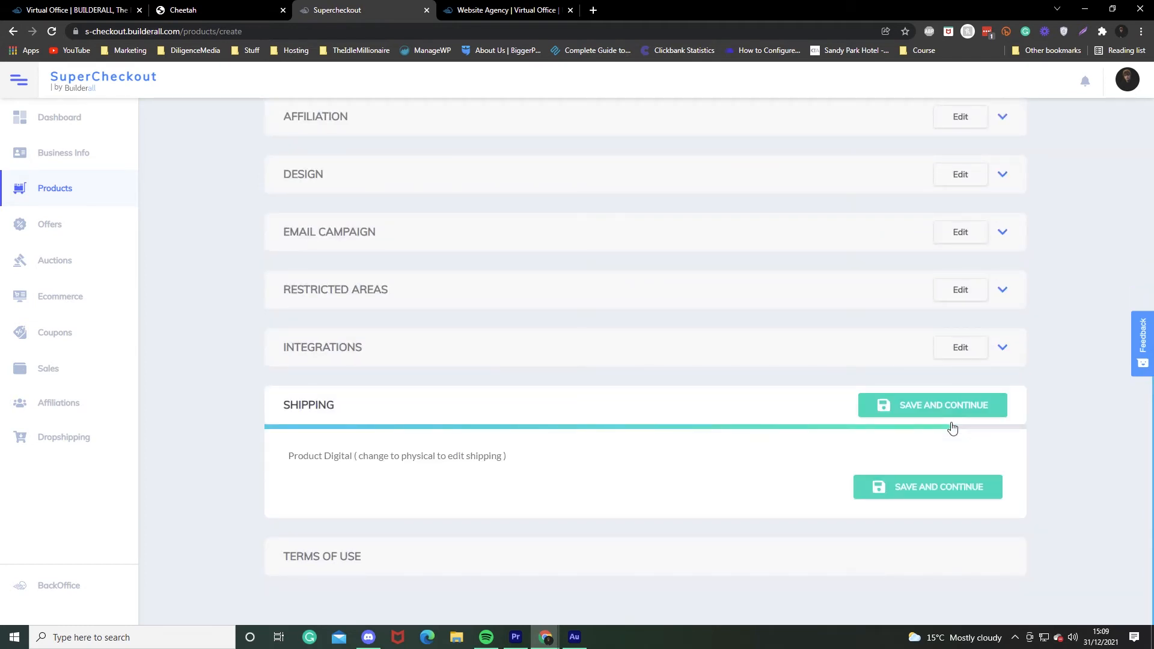
{"action": "left_click", "coordinate": [959, 490]}
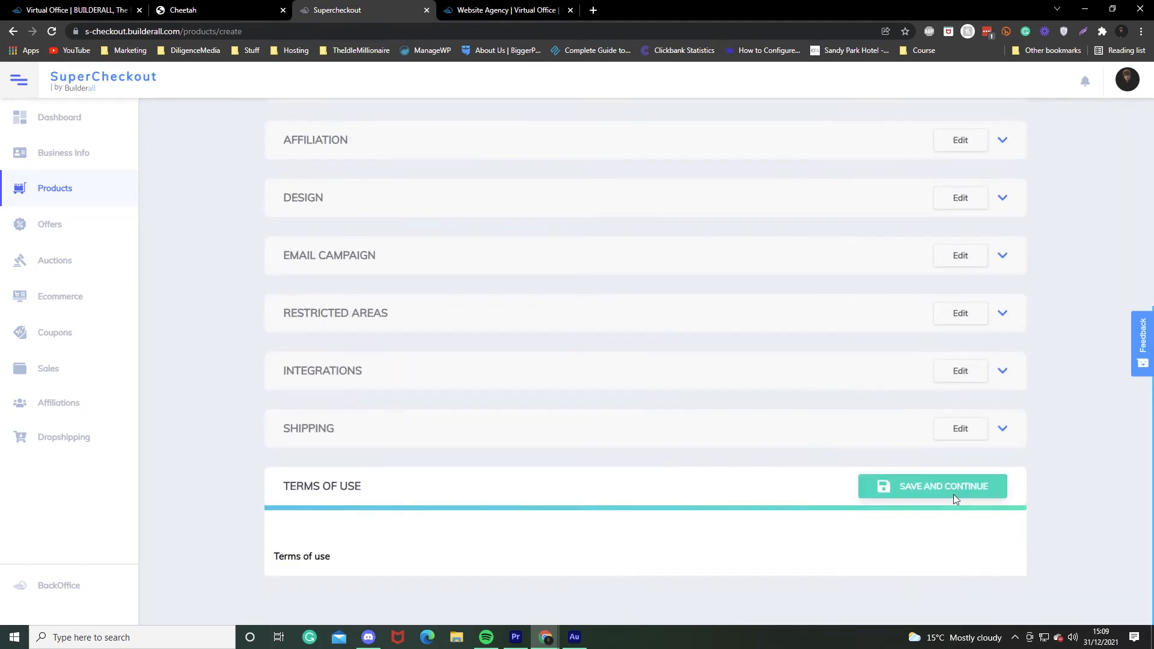
{"action": "scroll", "coordinate": [702, 344], "scroll_direction": "down", "scroll_amount": 9}
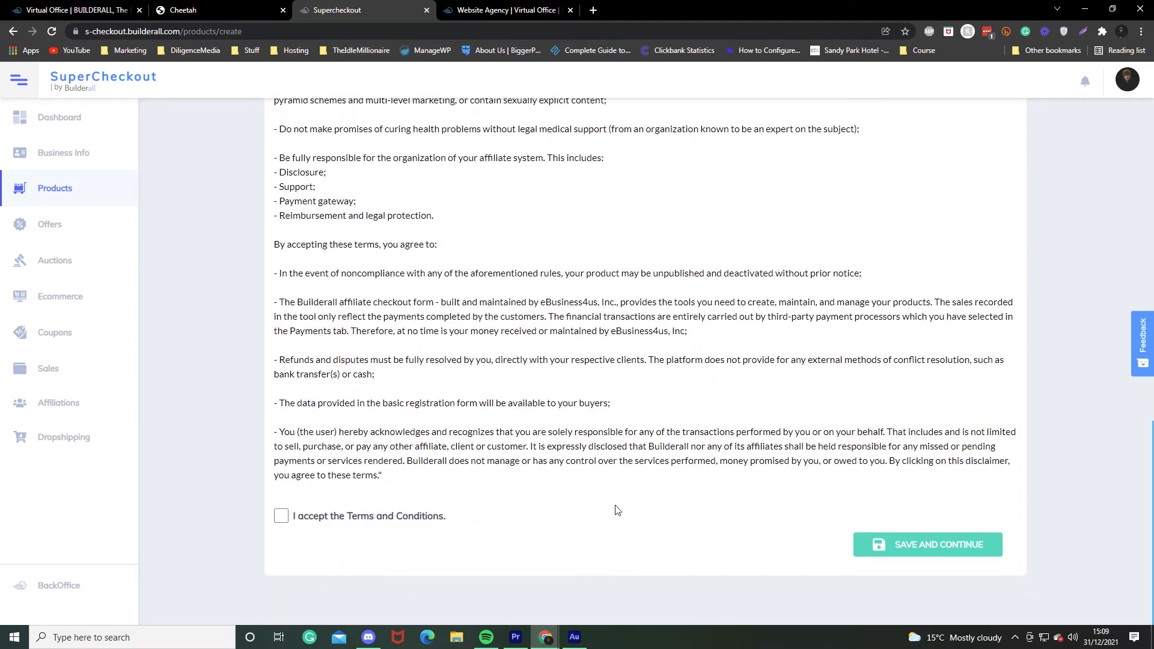
{"action": "left_click", "coordinate": [427, 520]}
{"action": "left_click", "coordinate": [927, 544]}
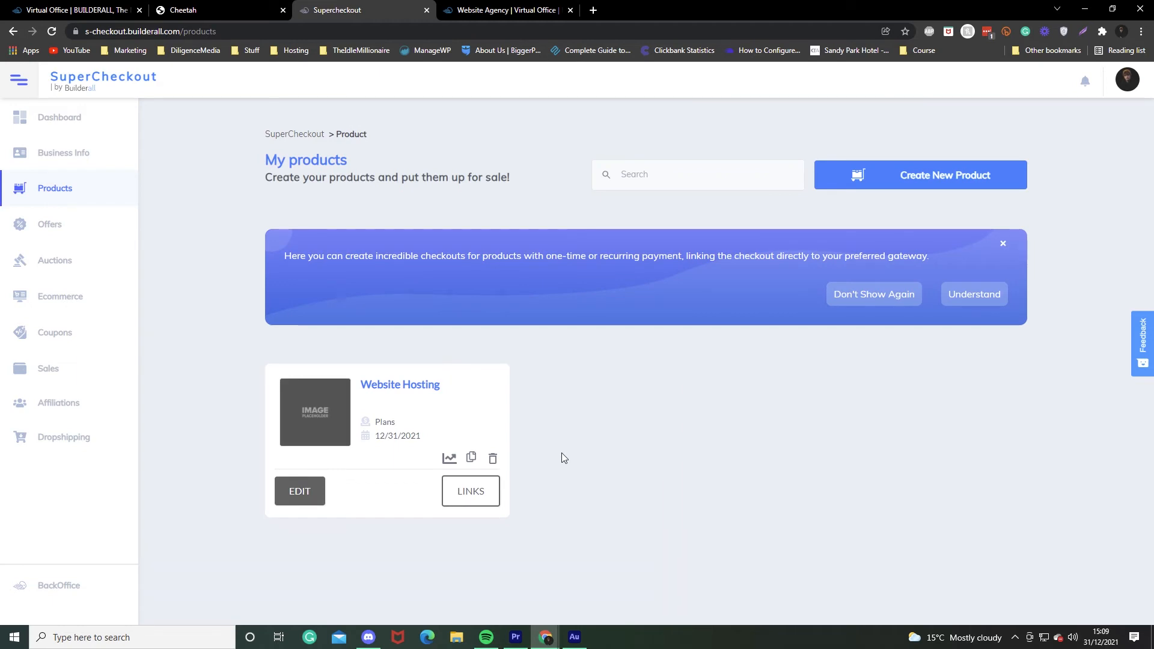
{"action": "left_click", "coordinate": [472, 494]}
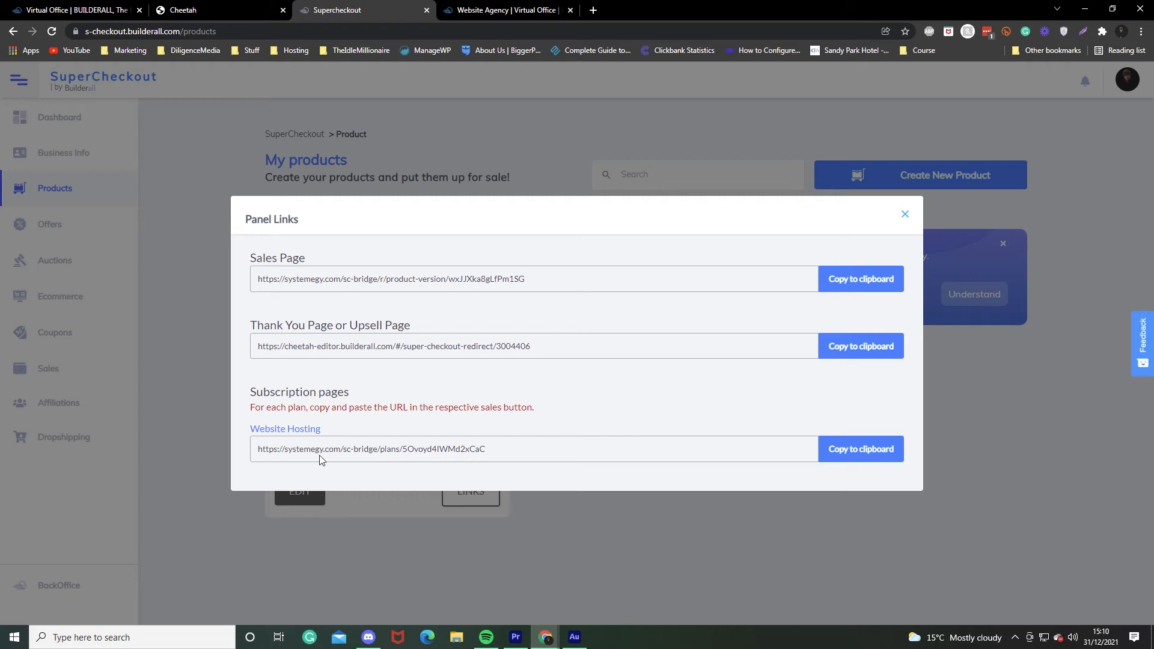
{"action": "left_click", "coordinate": [186, 199]}
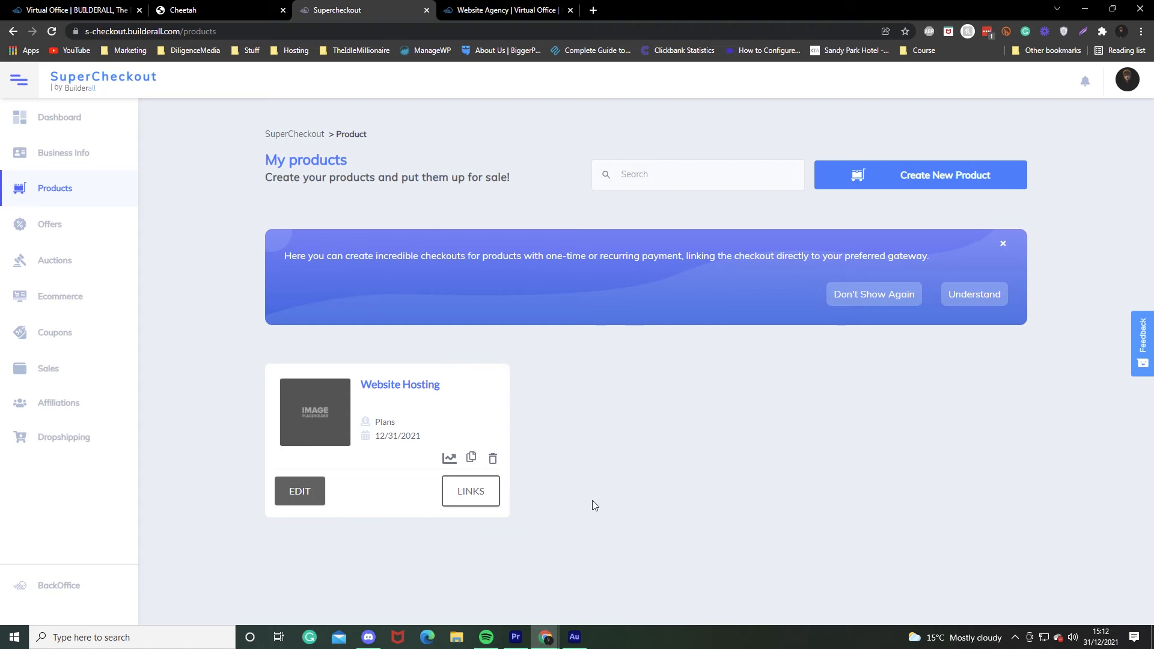
On the Website Agency page, add a sub-account and copy its invite link.
{"action": "left_click", "coordinate": [482, 8]}
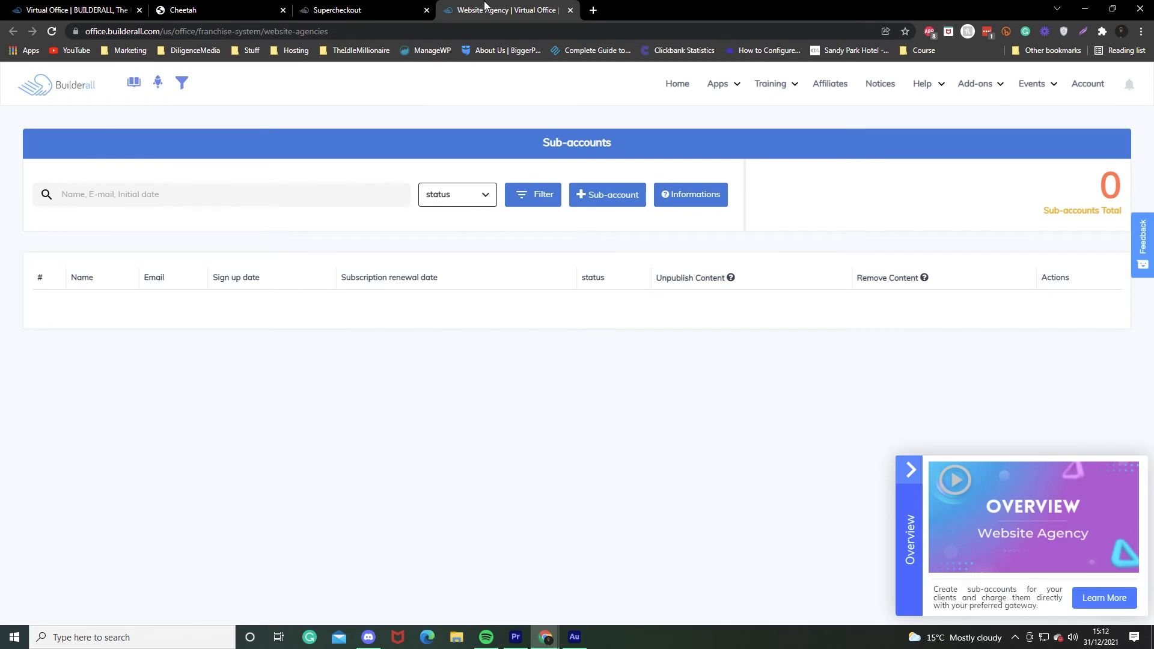
{"action": "left_click", "coordinate": [628, 197]}
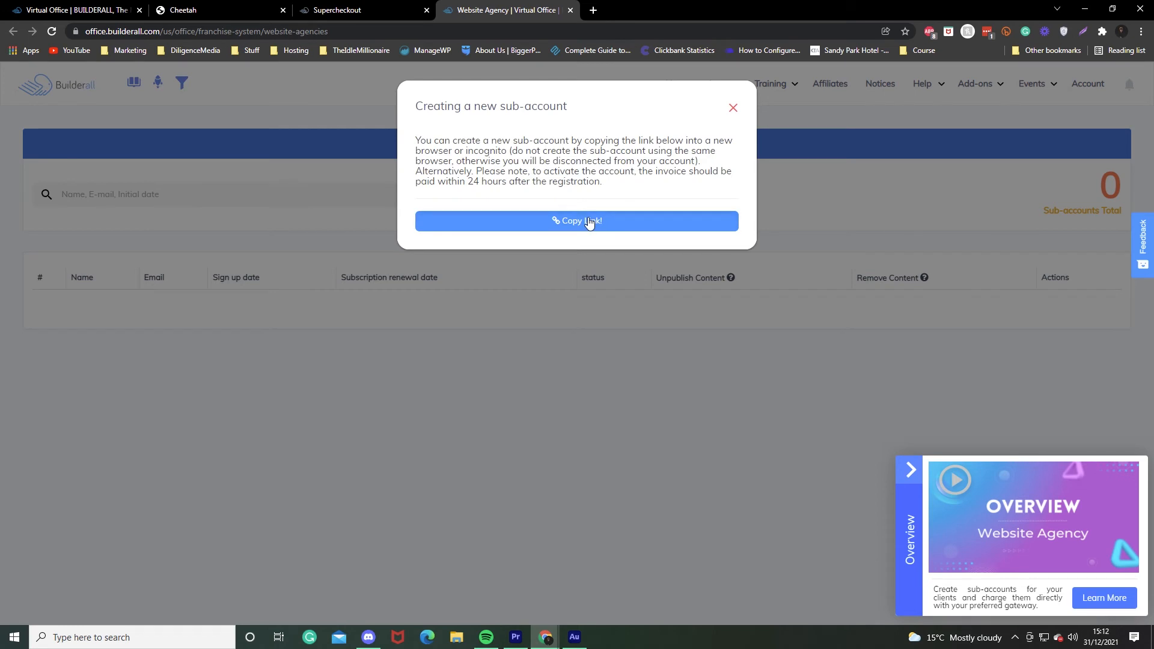
{"action": "left_click", "coordinate": [561, 233]}
Load the Website Agency invite link's registration page in a new private browsing window.
{"action": "left_click", "coordinate": [593, 10]}
{"action": "left_click", "coordinate": [1142, 33]}
{"action": "left_click", "coordinate": [1049, 77]}
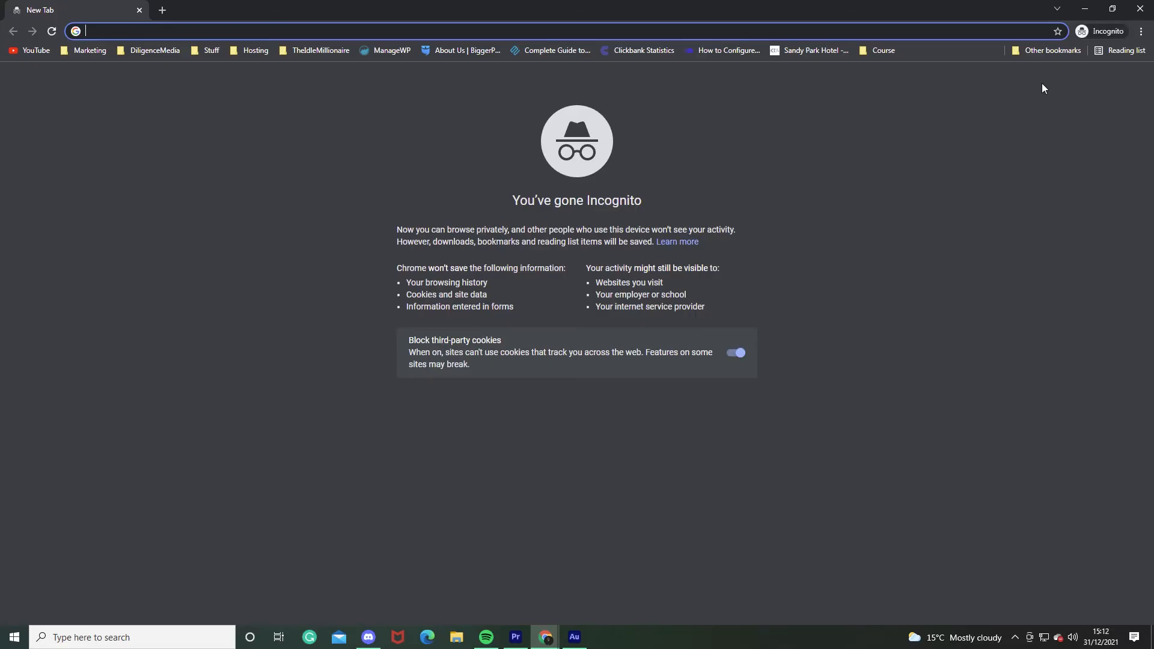
{"action": "key", "text": "ctrl+v"}
{"action": "key", "text": "Return"}
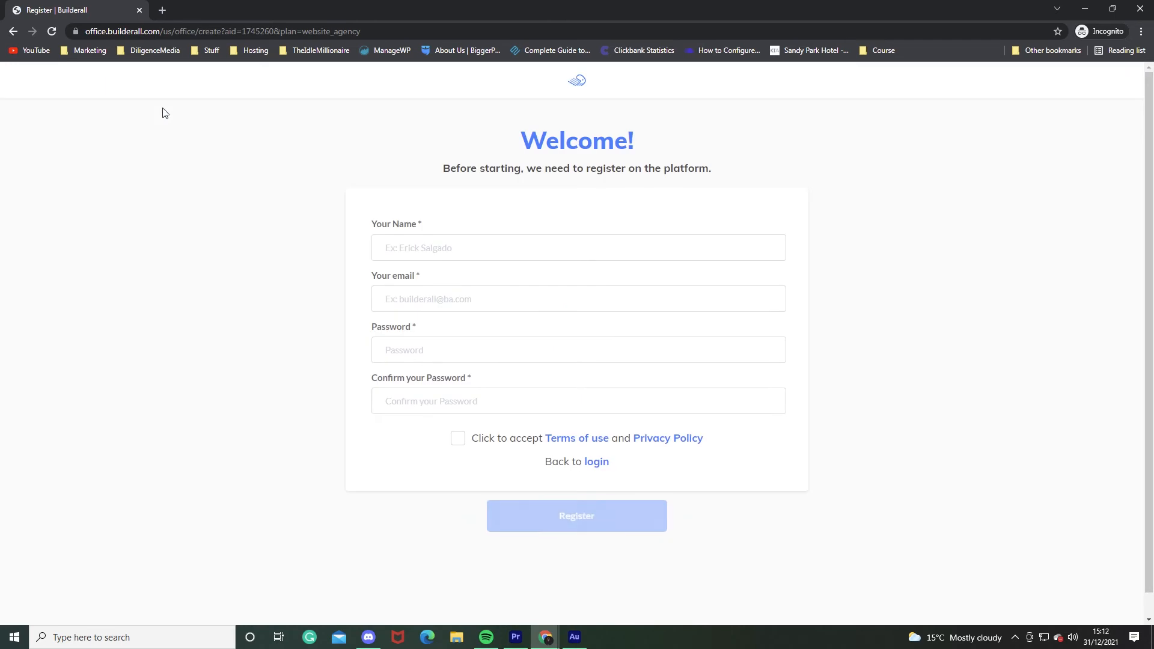
Fill in the new user's name and e-mail address on the registration form.
{"action": "left_click", "coordinate": [437, 247]}
{"action": "left_click", "coordinate": [425, 276]}
{"action": "left_click", "coordinate": [424, 301]}
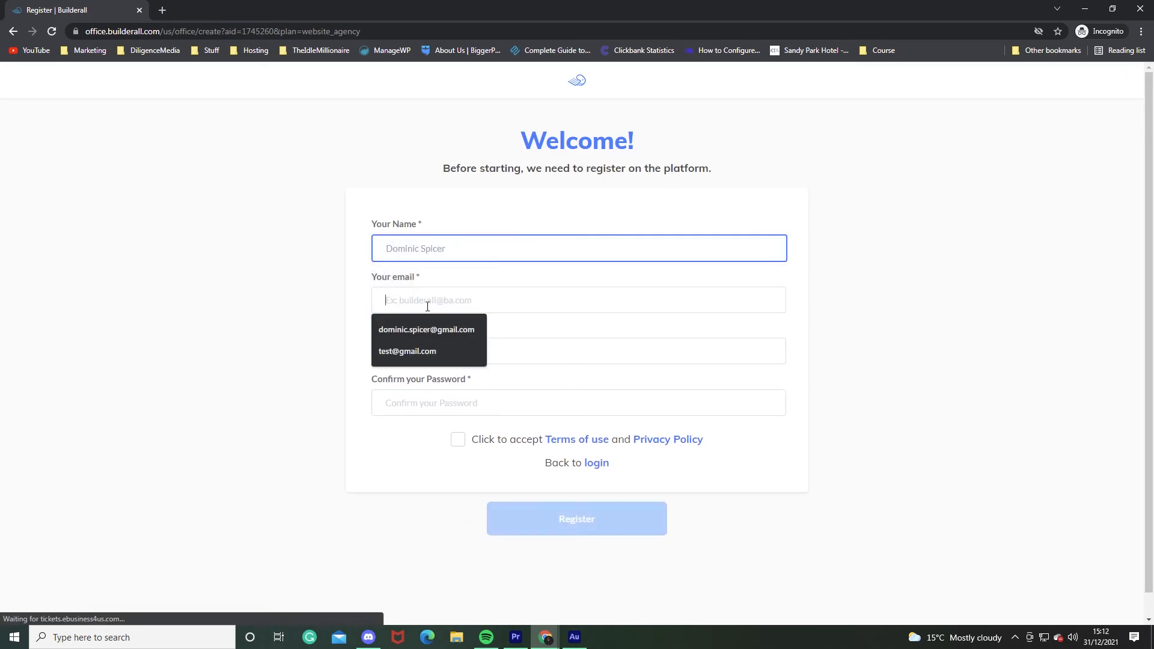
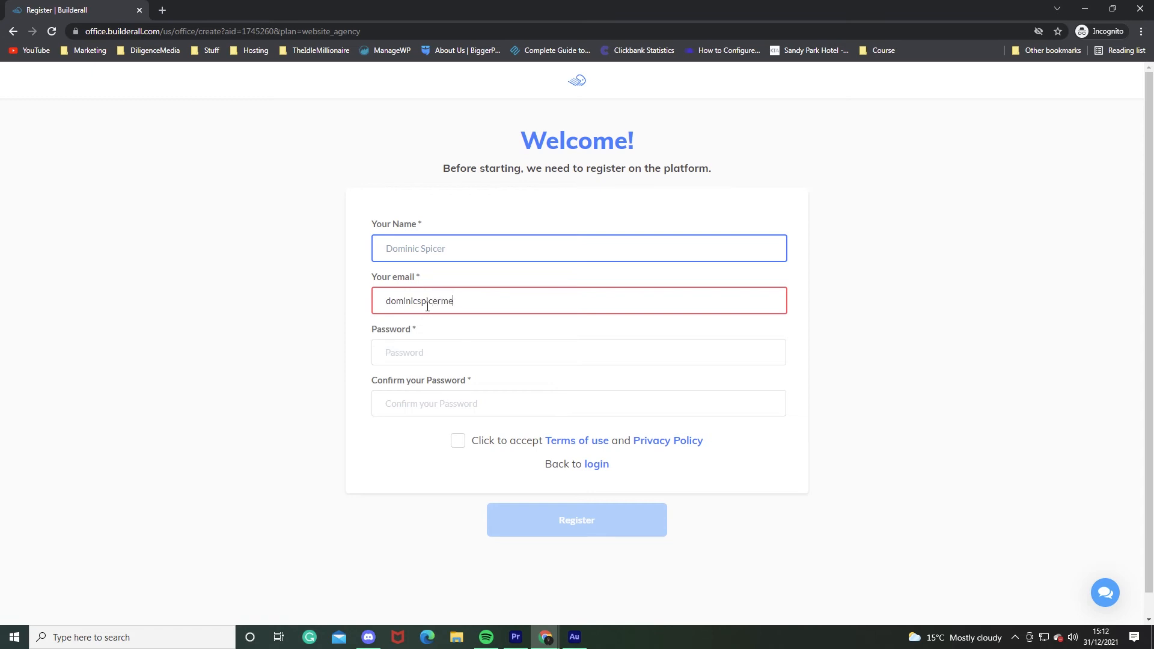
Enter and confirm the account password, accept the terms, and register the sub-account.
{"action": "left_click", "coordinate": [423, 362]}
{"action": "type", "text": "••••••••••"}
{"action": "key", "text": "ctrl+a"}
{"action": "left_click", "coordinate": [437, 414]}
{"action": "key", "text": "ctrl+v"}
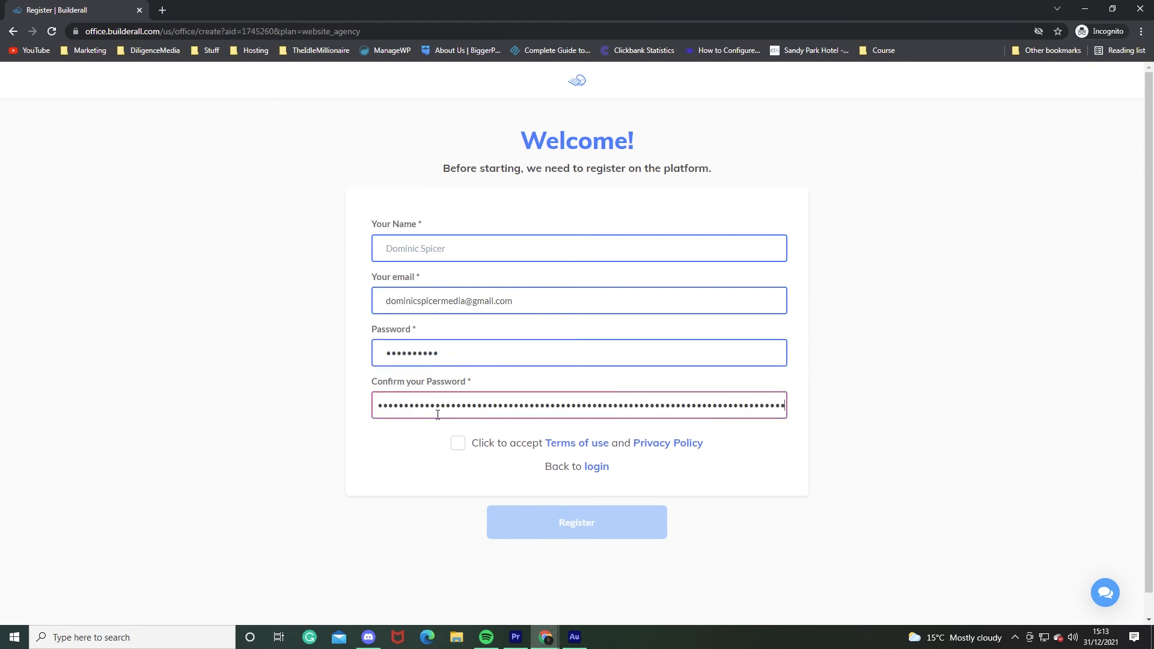
{"action": "key", "text": "ctrl+a"}
{"action": "type", "text": "••••••••••"}
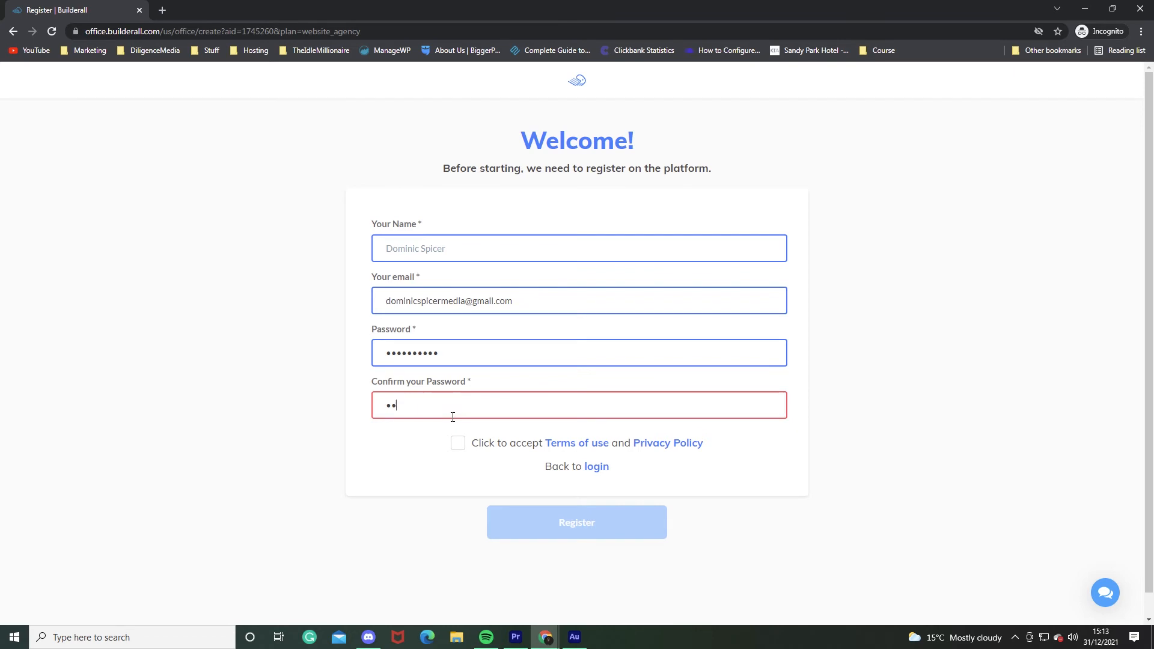
{"action": "left_click", "coordinate": [458, 443]}
{"action": "left_click", "coordinate": [567, 524]}
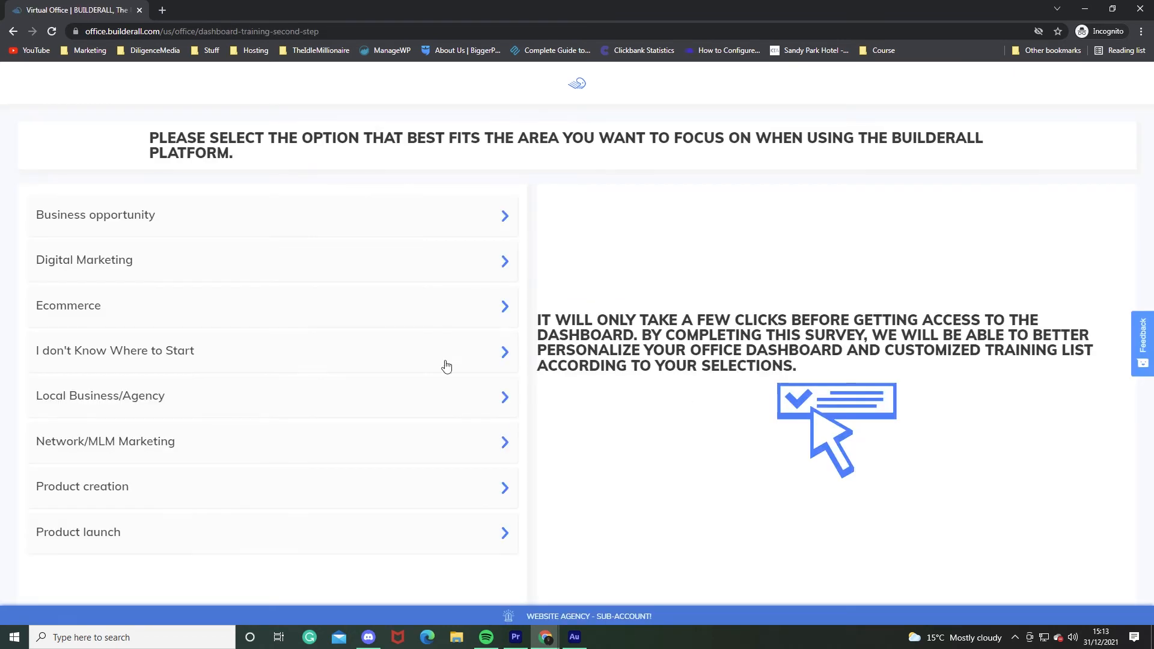
Answer the onboarding survey with Product launch and a skill level, then go to Office.
{"action": "left_click", "coordinate": [139, 531]}
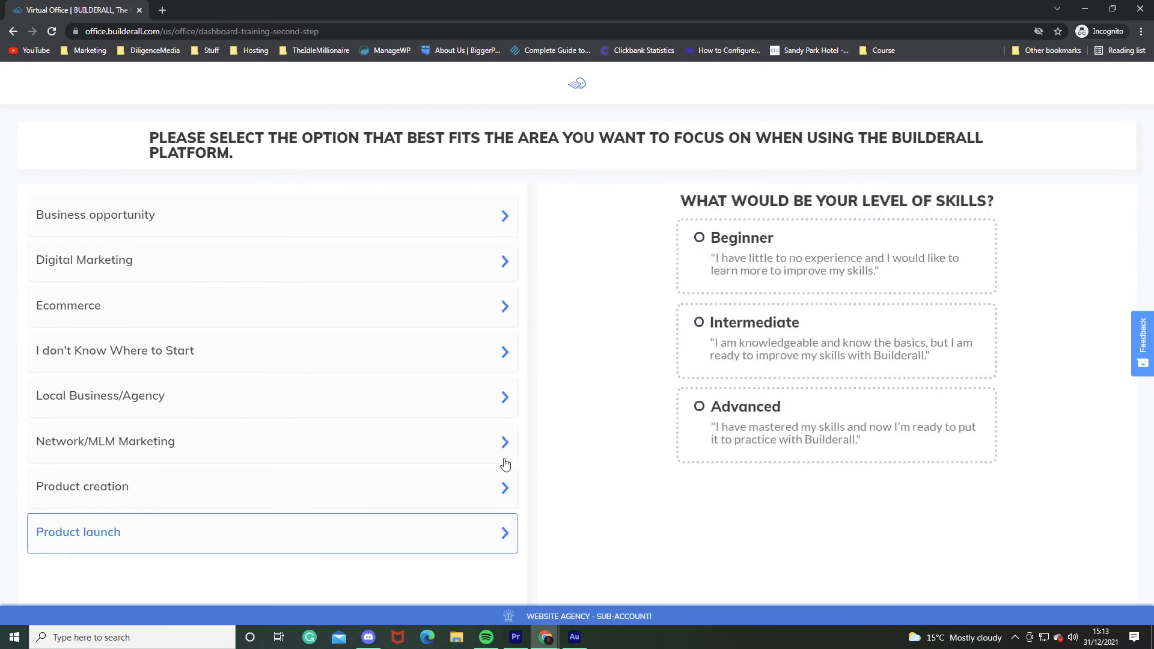
{"action": "left_click", "coordinate": [728, 424]}
{"action": "left_click_drag", "start_coordinate": [498, 129], "coordinate": [624, 130]}
{"action": "left_click", "coordinate": [641, 130]}
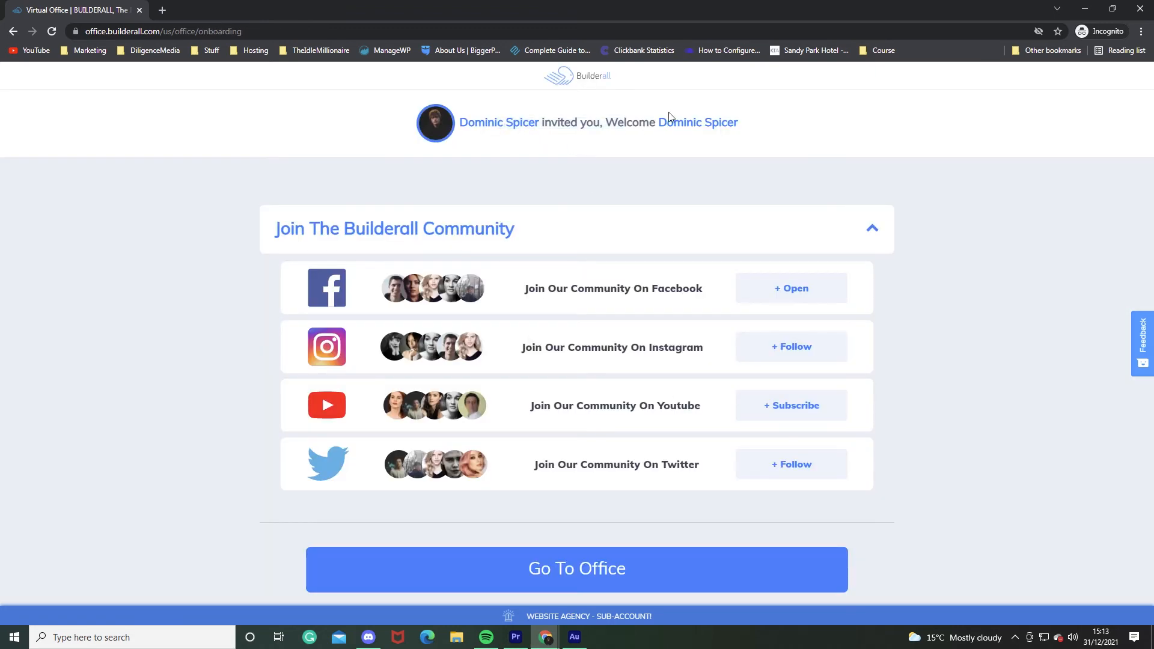
{"action": "left_click", "coordinate": [604, 568]}
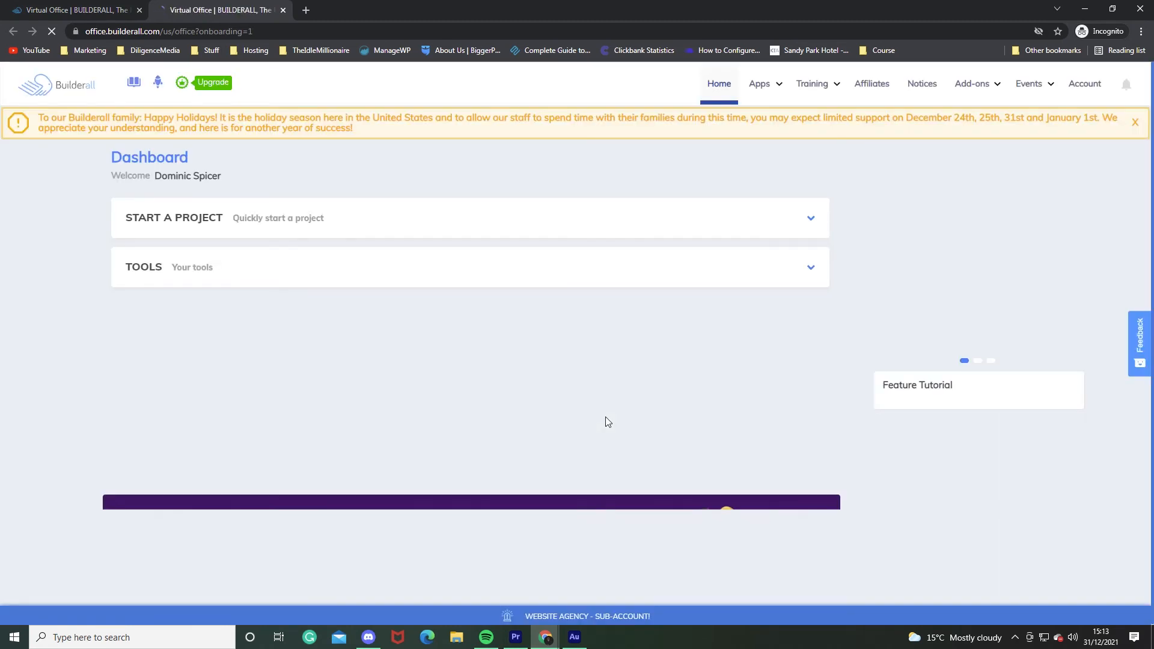
Expand TOOLS on the sub-account's dashboard to list the available tools.
{"action": "left_click", "coordinate": [334, 274]}
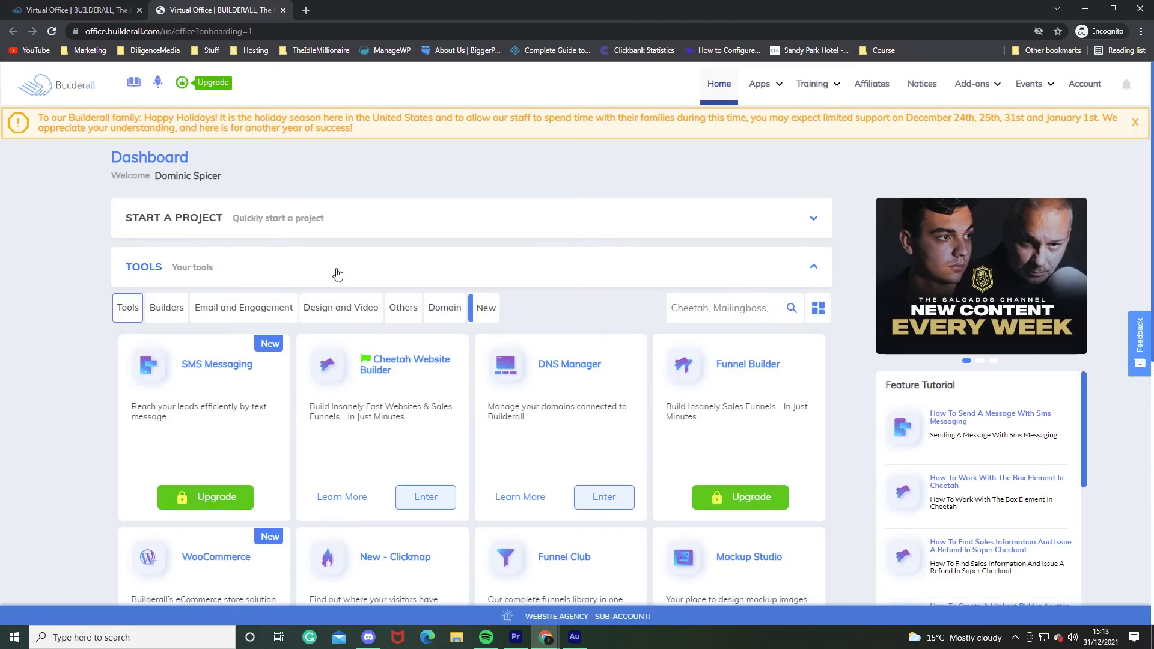
{"action": "scroll", "coordinate": [337, 274], "scroll_direction": "down", "scroll_amount": 8}
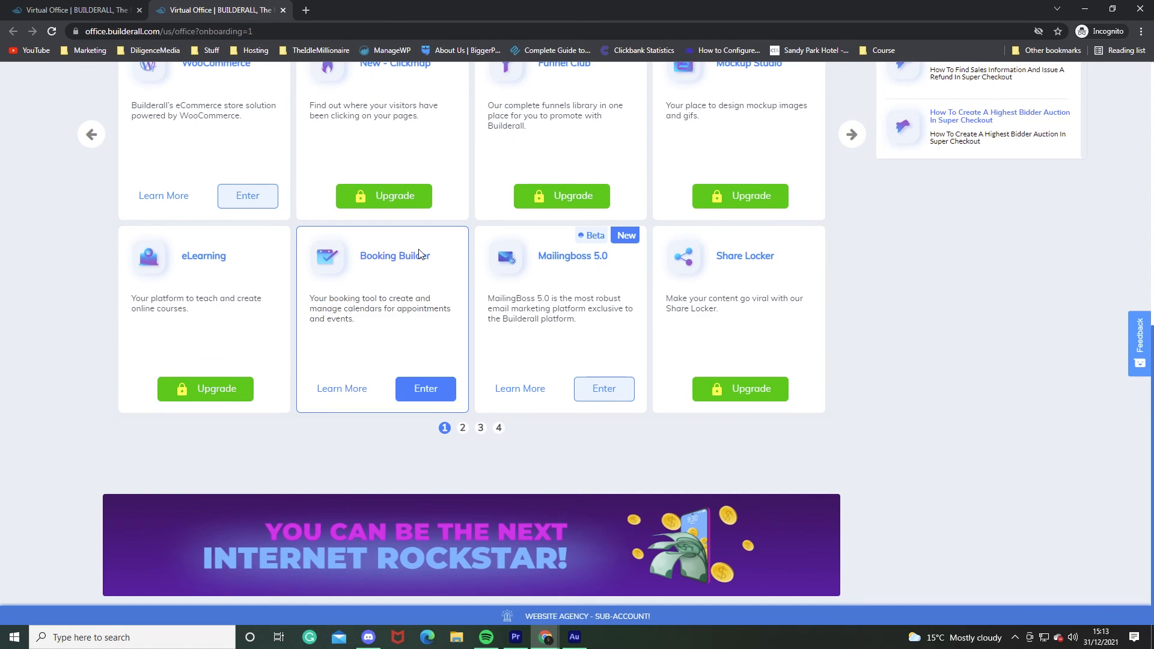
{"action": "scroll", "coordinate": [419, 253], "scroll_direction": "up", "scroll_amount": 4}
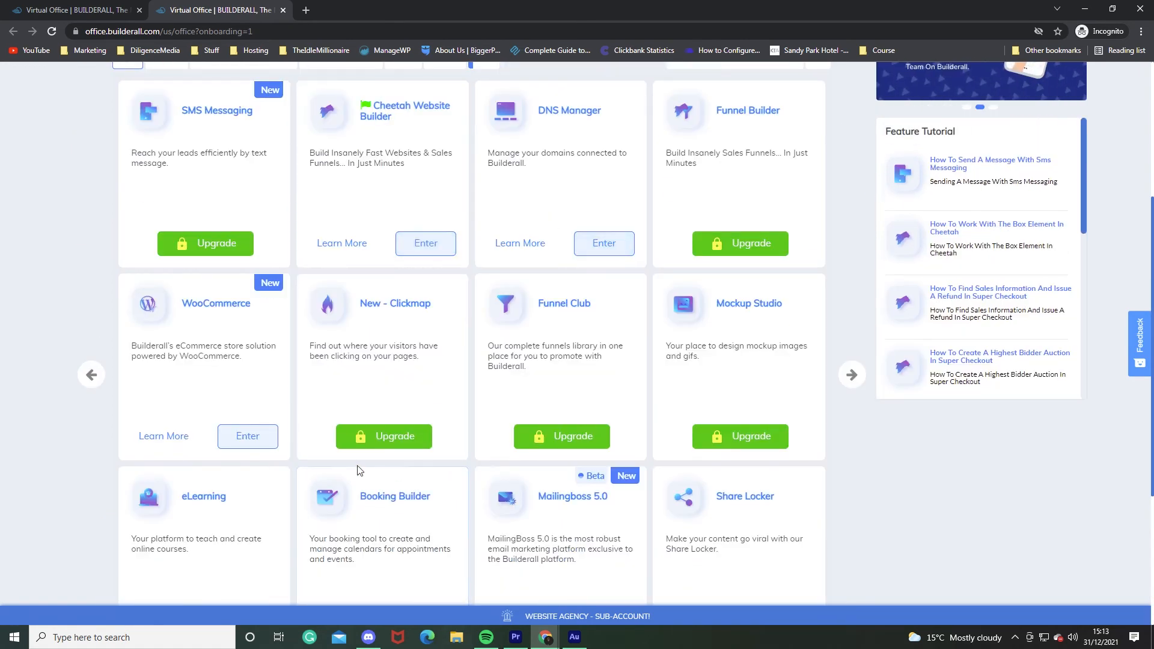
{"action": "scroll", "coordinate": [360, 469], "scroll_direction": "up", "scroll_amount": 4}
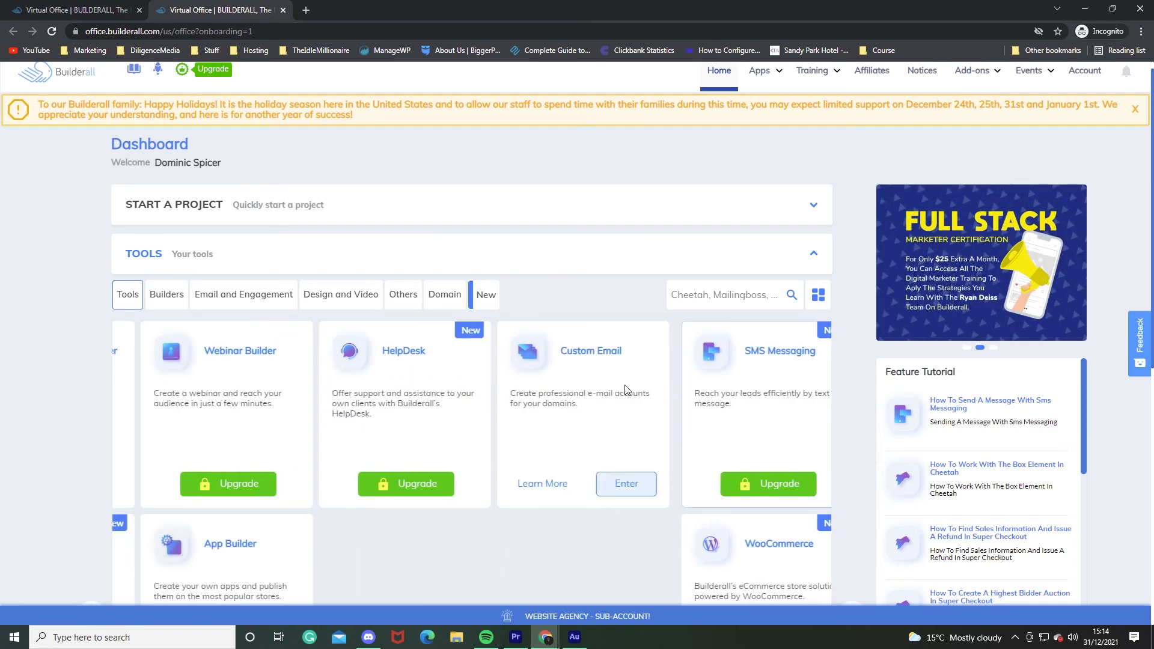
Close the private window and refresh the Website Agency sub-accounts list to show the new account.
{"action": "left_click", "coordinate": [1140, 9]}
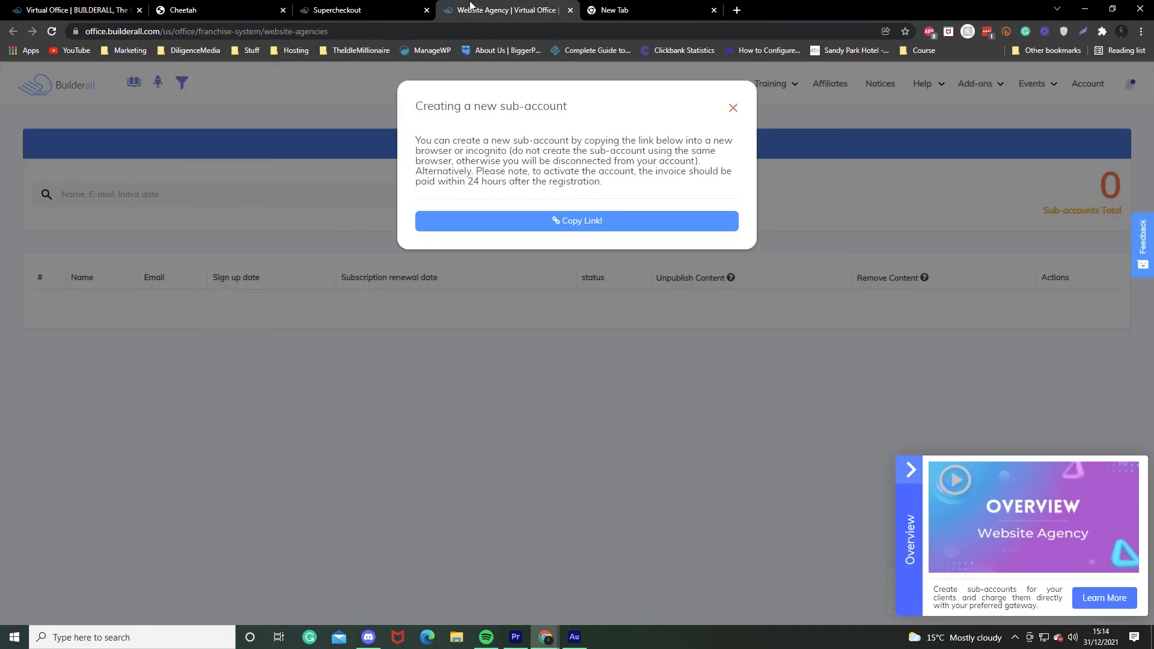
{"action": "left_click", "coordinate": [501, 9]}
{"action": "left_click", "coordinate": [732, 108]}
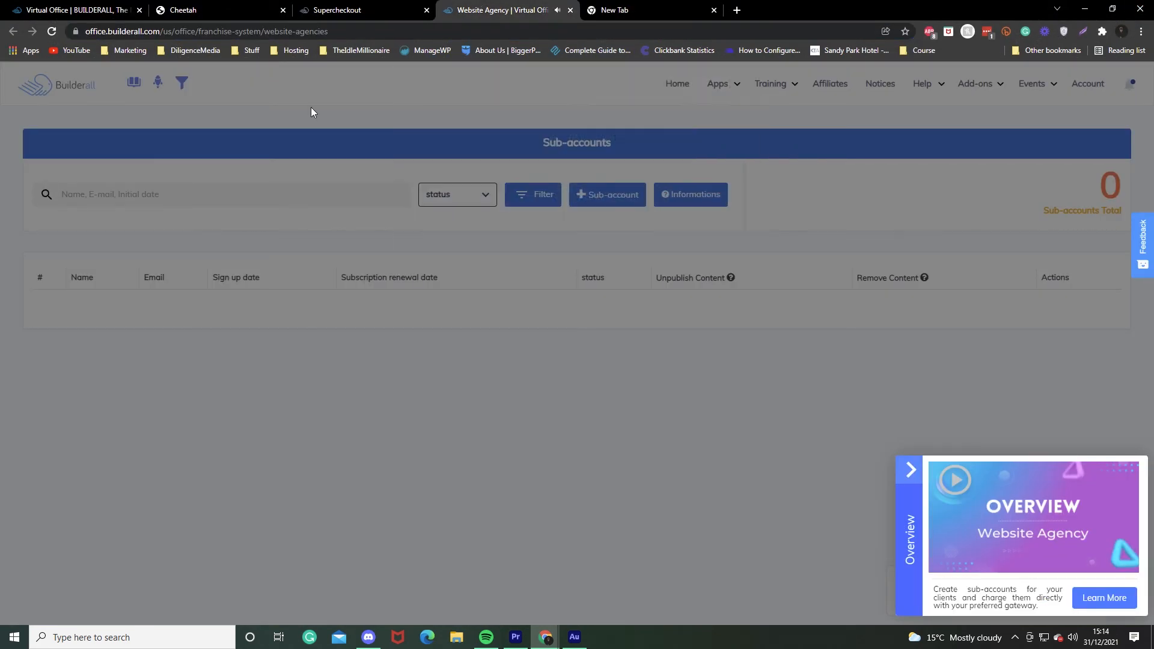
{"action": "left_click", "coordinate": [51, 35]}
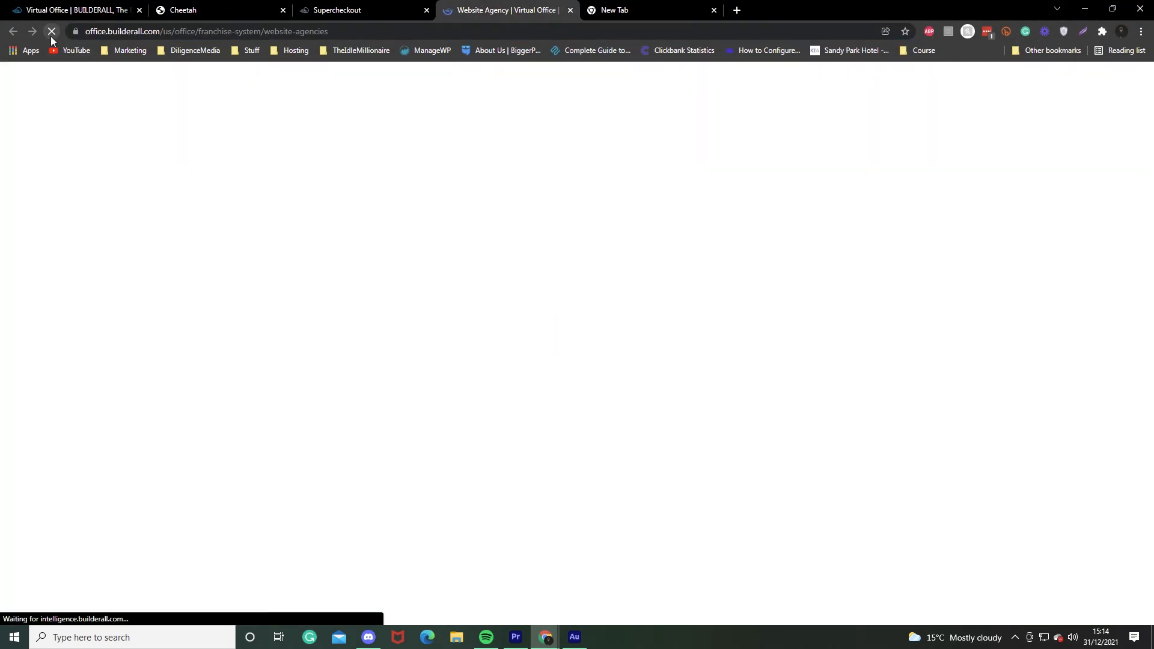